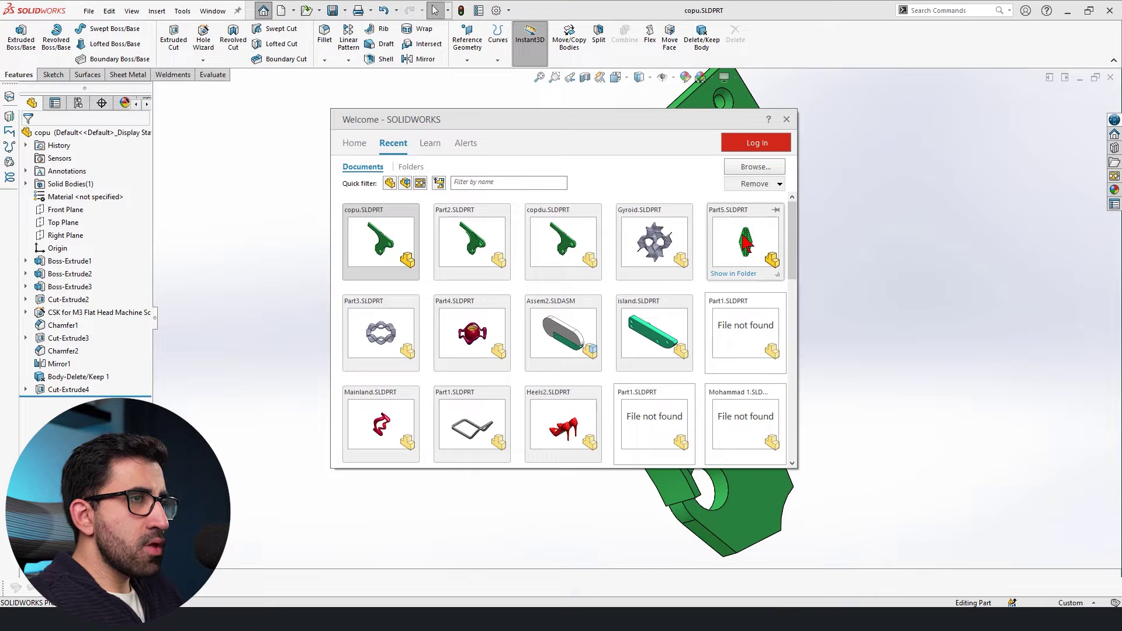
Open the recent document Part5.SLDPRT and examine its lattice model and feature history.
left_click(940, 412)
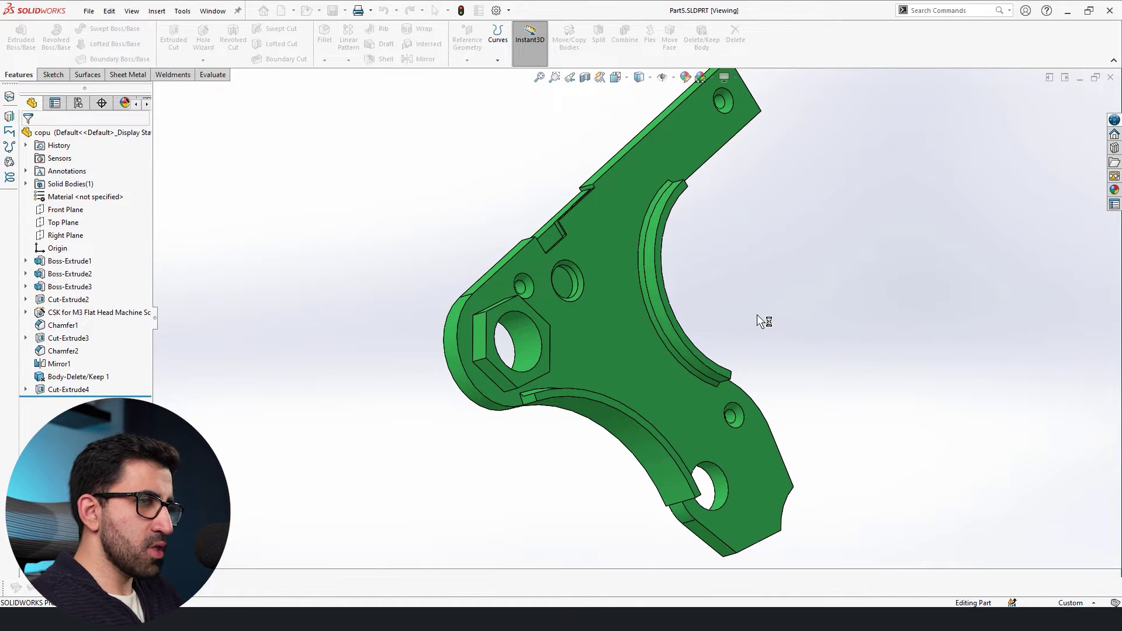
key("ctrl+1")
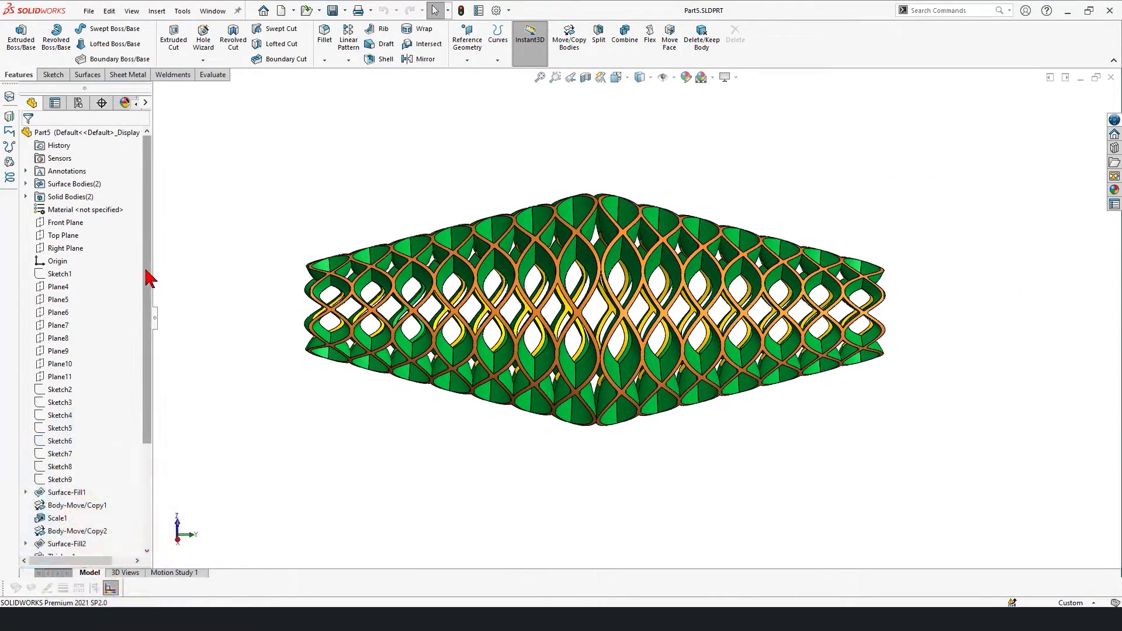
left_click_drag(145, 276, 117, 459)
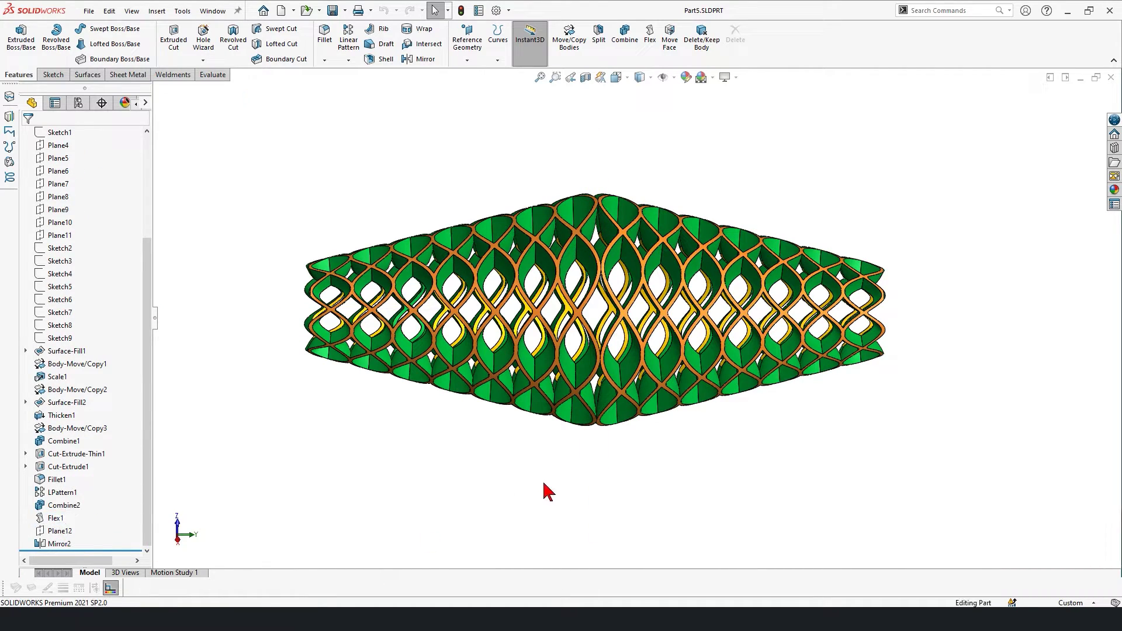
mouse_move(543, 491)
middle_mouse_down()
mouse_move(672, 386)
mouse_move(705, 298)
mouse_move(752, 327)
middle_mouse_up()
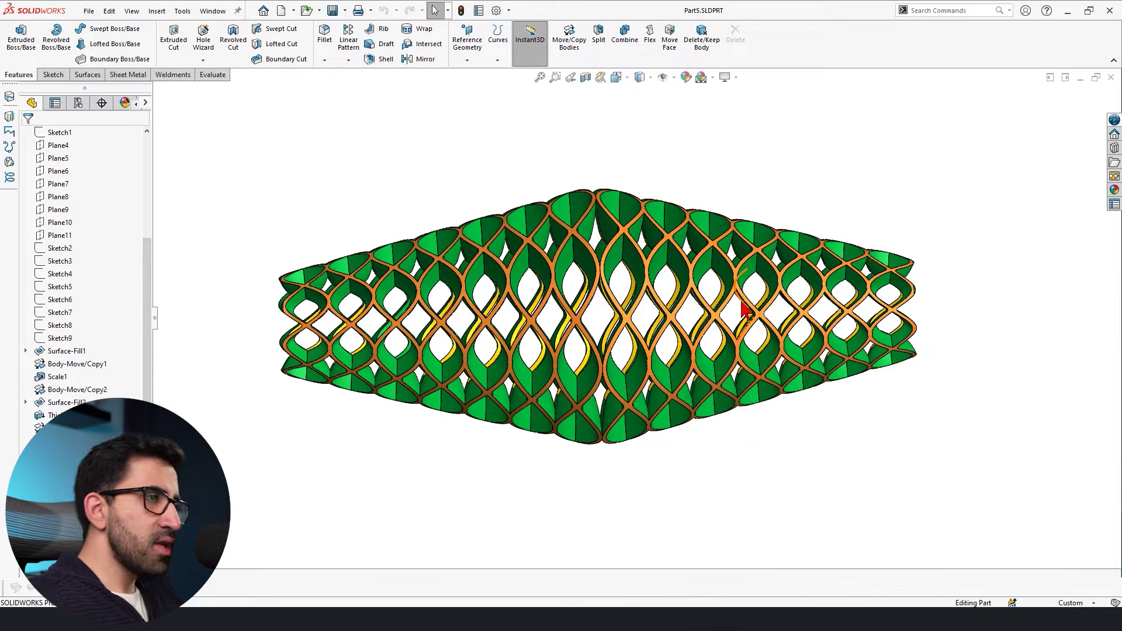
Switch back to the copu.SLDPRT part and search the commands for "flex".
key("ctrl+Tab")
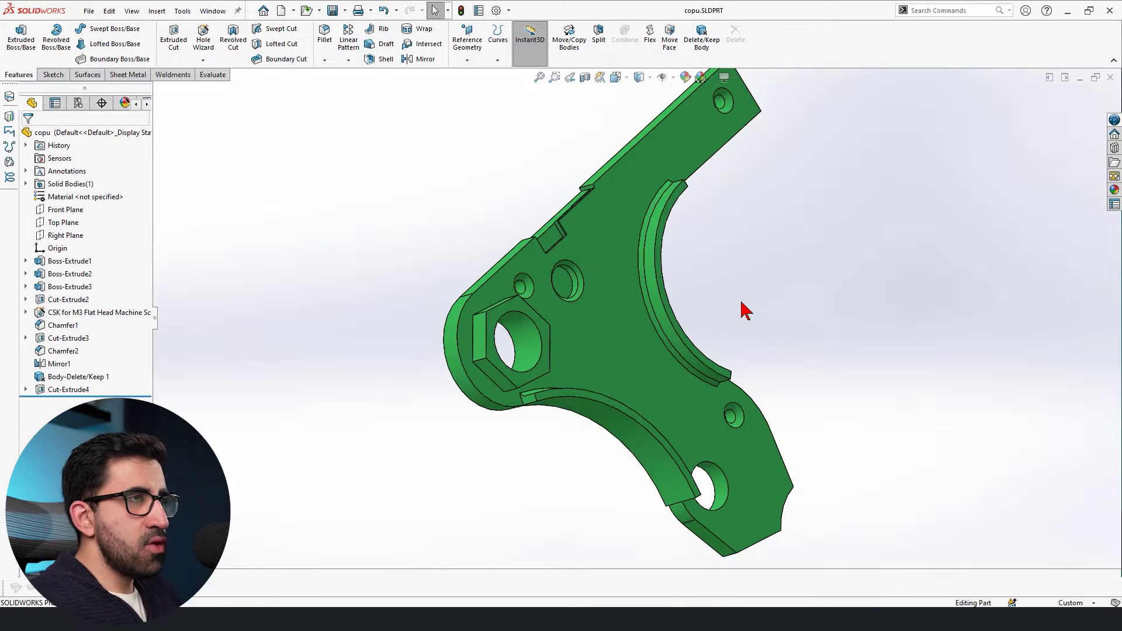
middle_click_drag(700, 263, 721, 310)
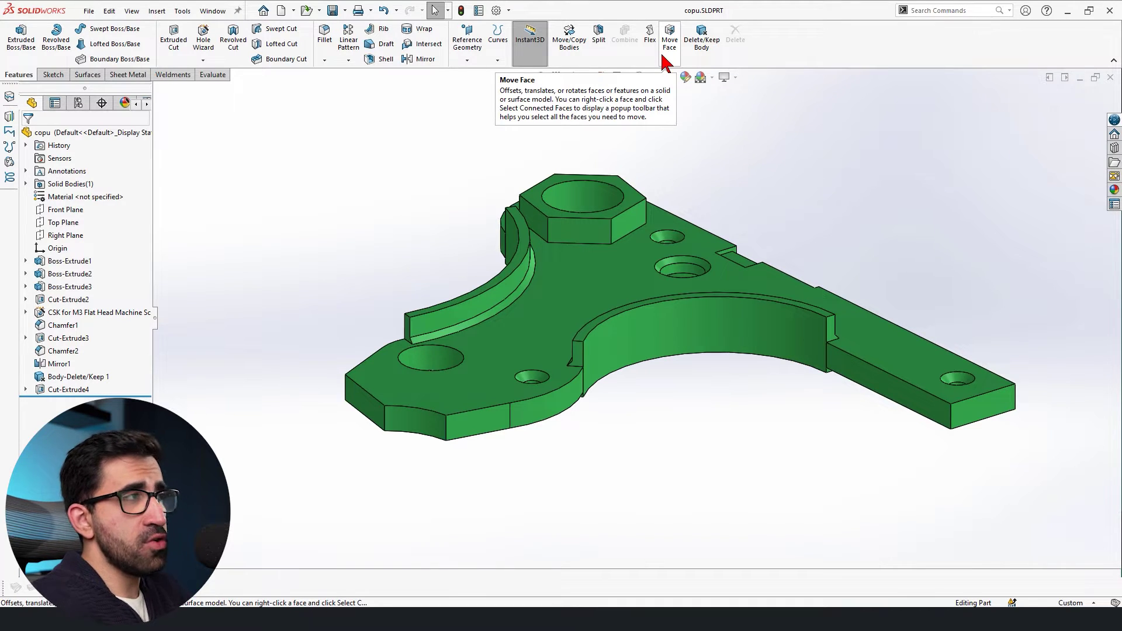
left_click(1009, 13)
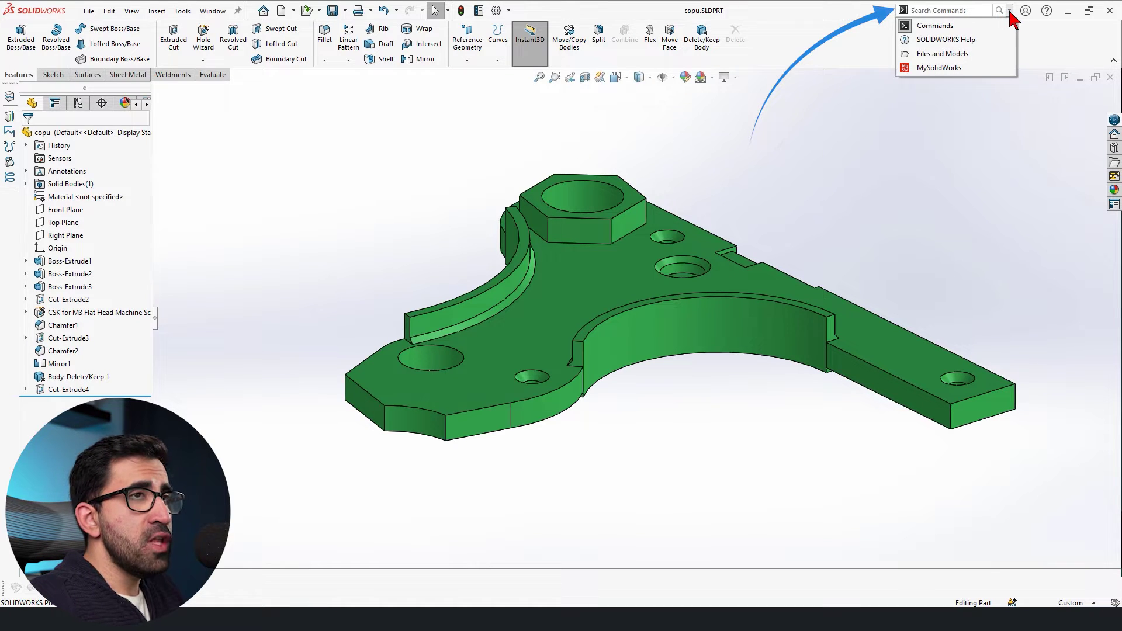
left_click(951, 25)
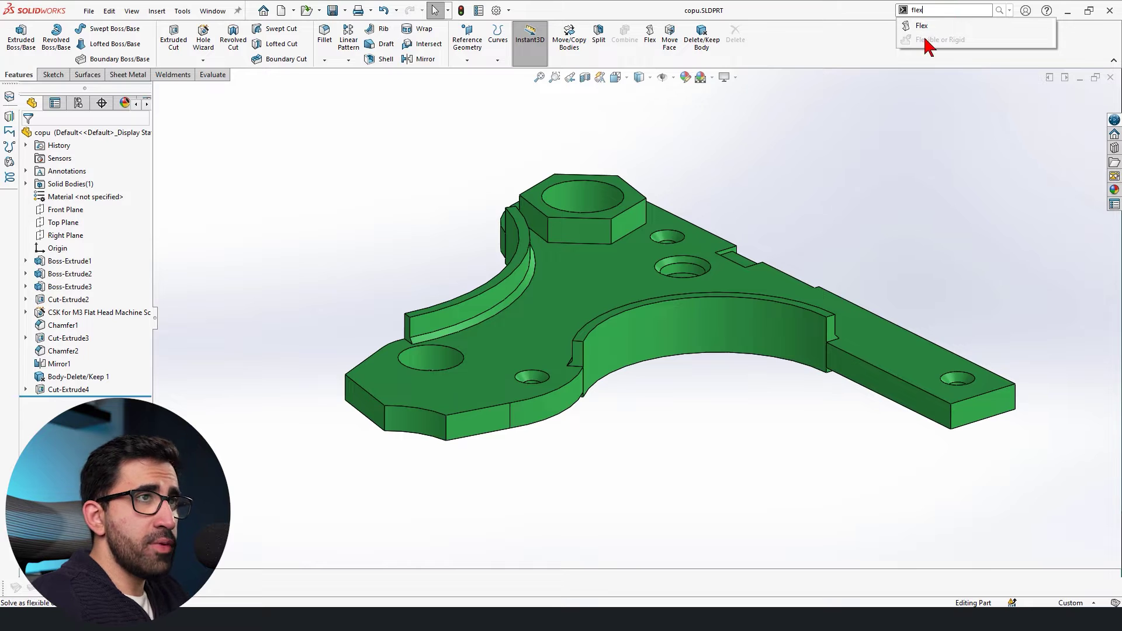
left_click(853, 150)
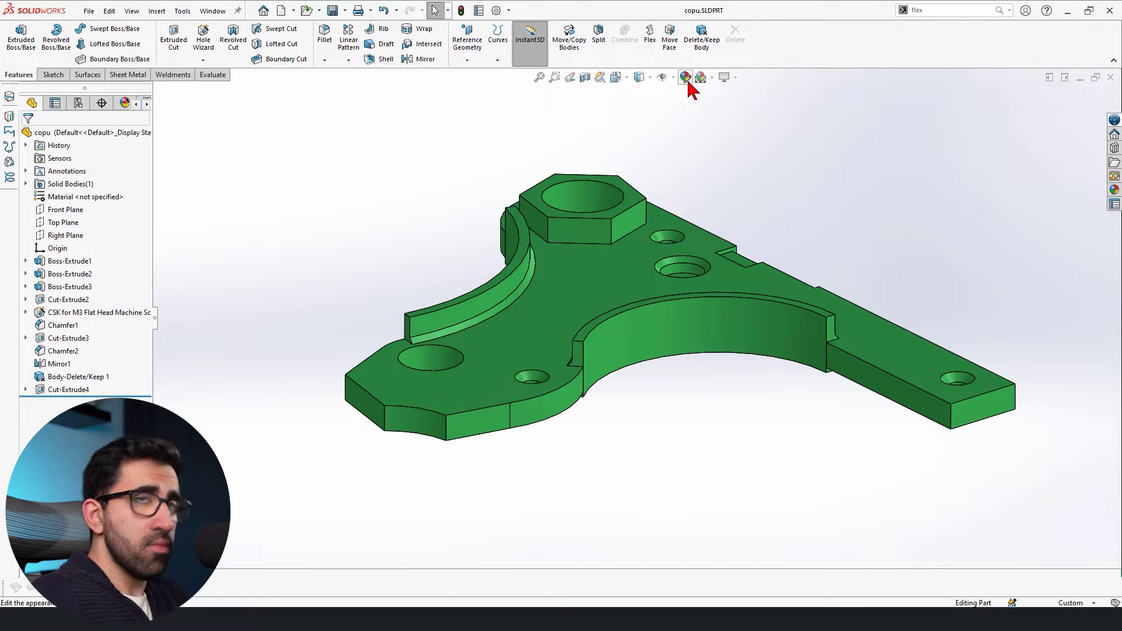
Start a Flex feature, collapse its option groups except the flex input, and select the green bracket body.
left_click(157, 11)
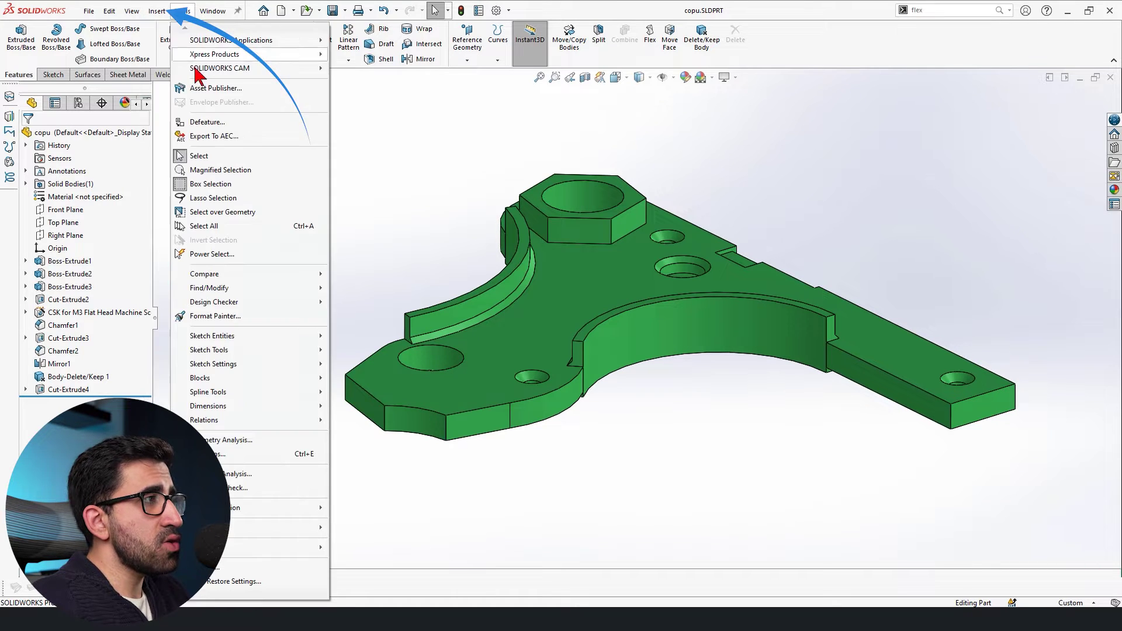
mouse_move(175, 58)
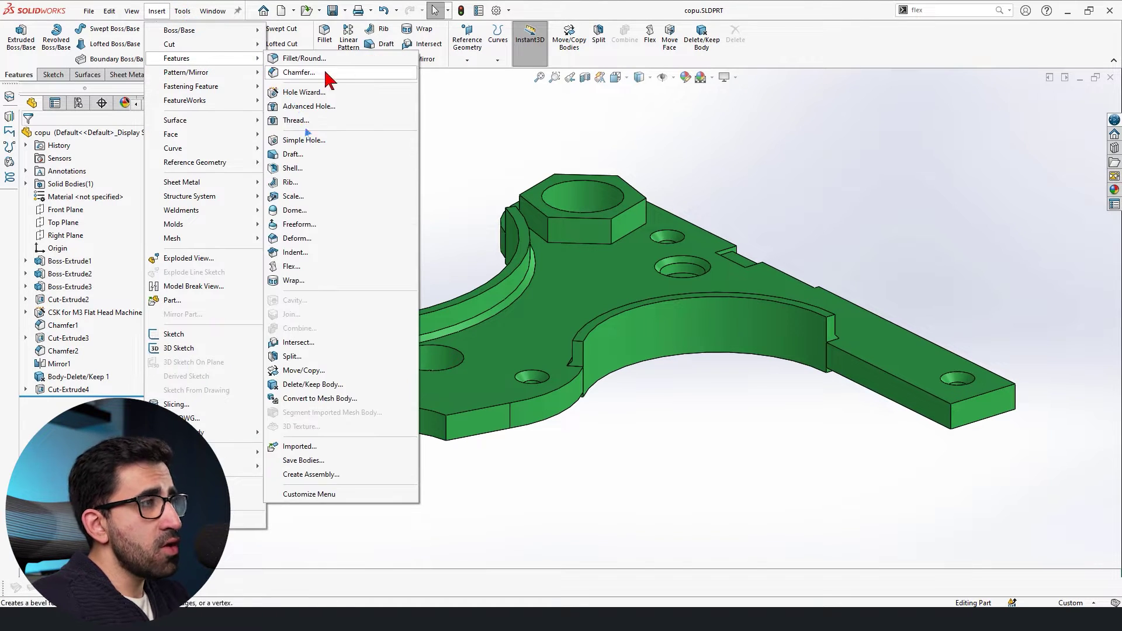
left_click(313, 267)
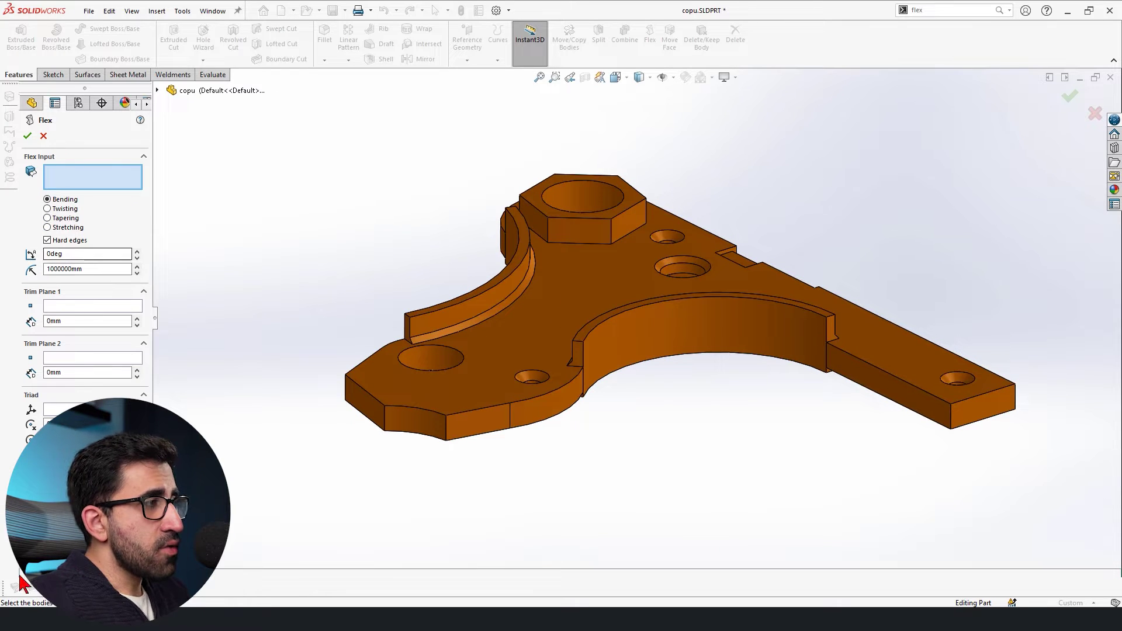
left_click(81, 395)
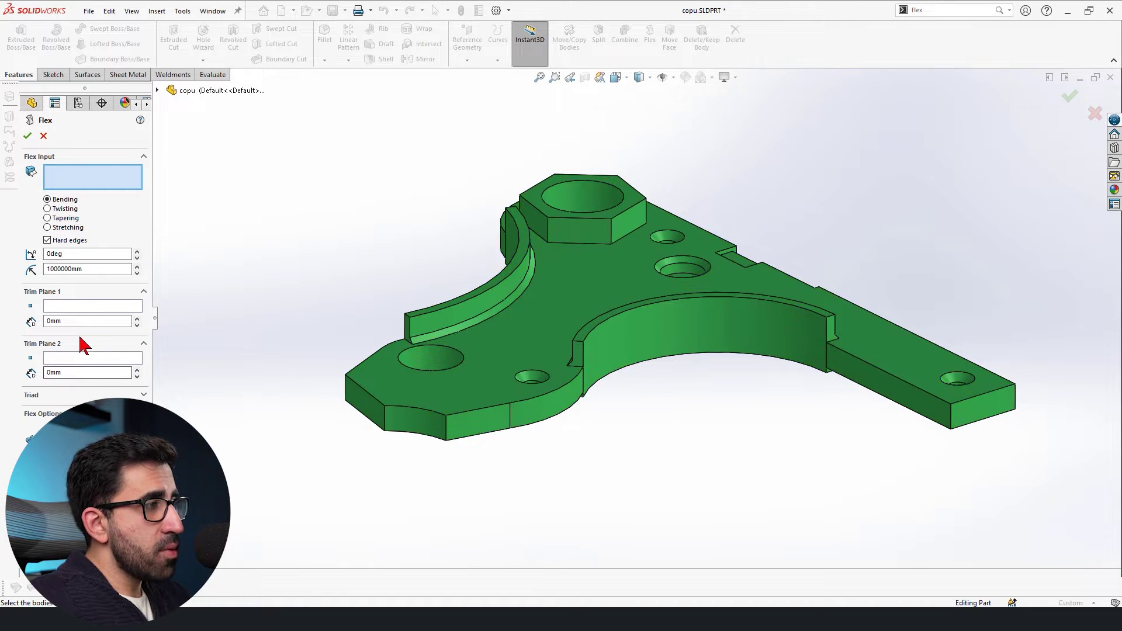
left_click(79, 342)
left_click(77, 294)
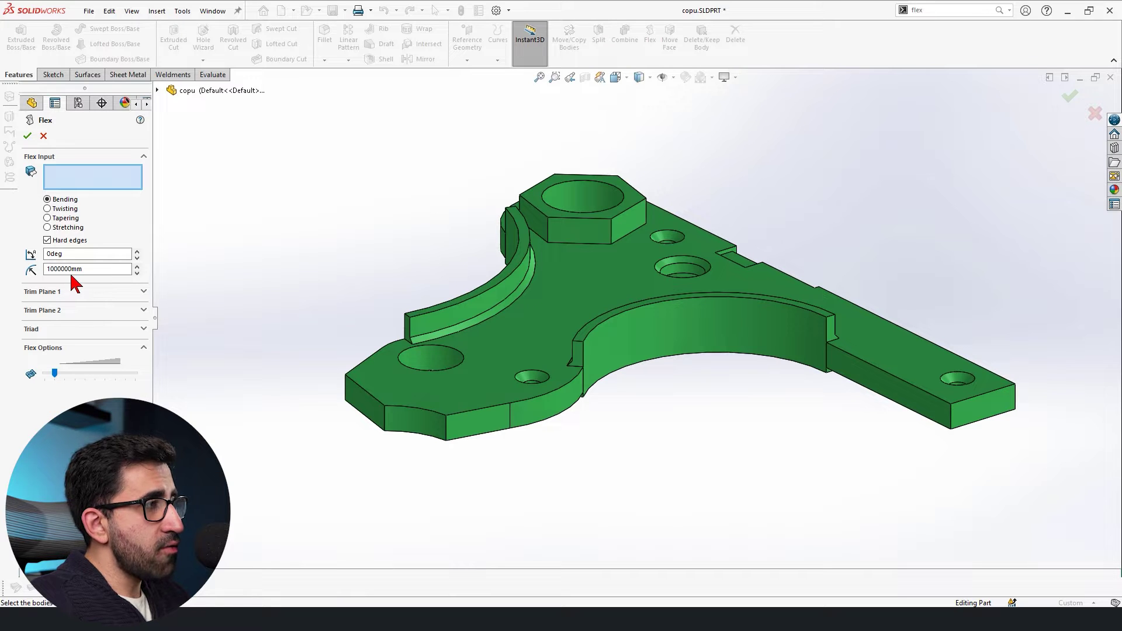
left_click(70, 157)
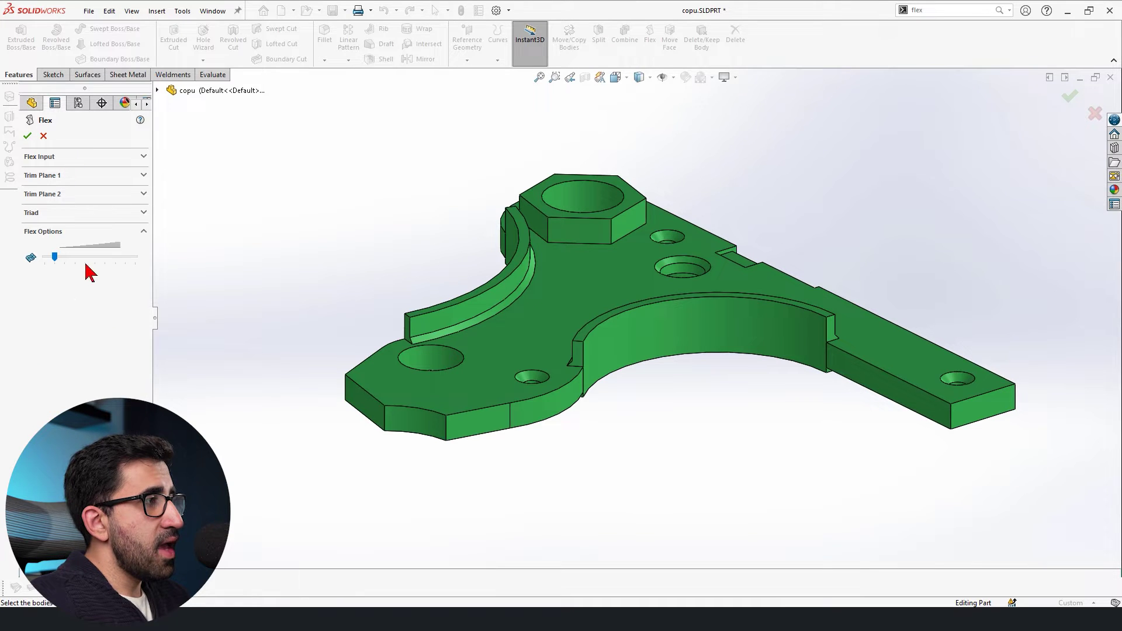
left_click(65, 232)
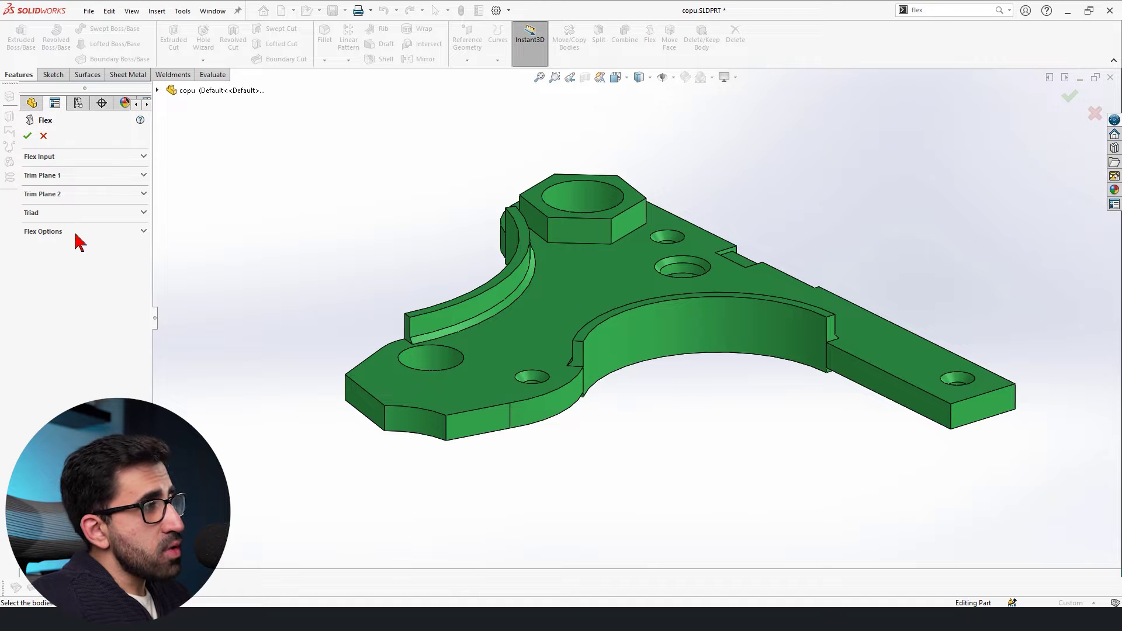
left_click(46, 158)
left_click(561, 291)
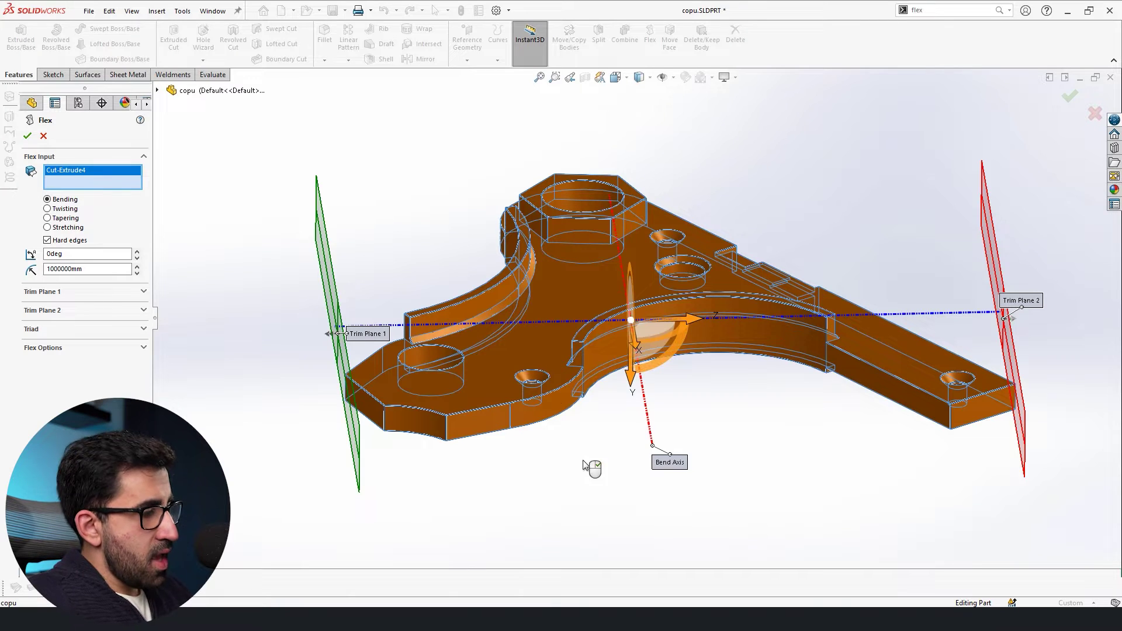
Keep the flex type on Bending and set the bend radius to 5 mm.
middle_click_drag(507, 325, 605, 403)
scroll(608, 409, "up", 3)
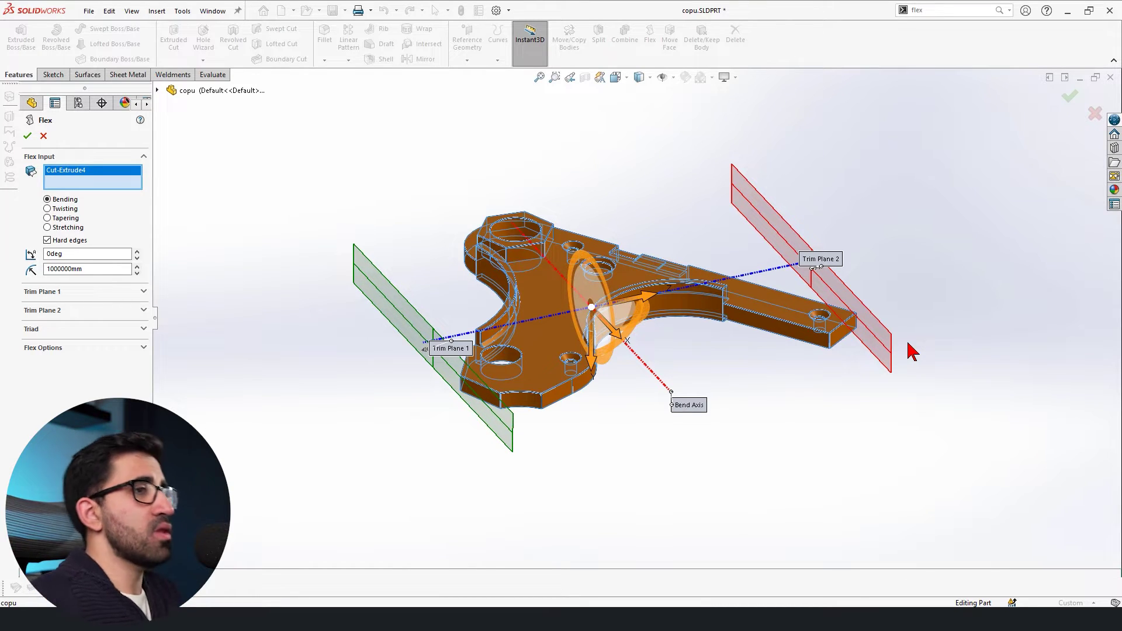
middle_click_drag(910, 345, 811, 402)
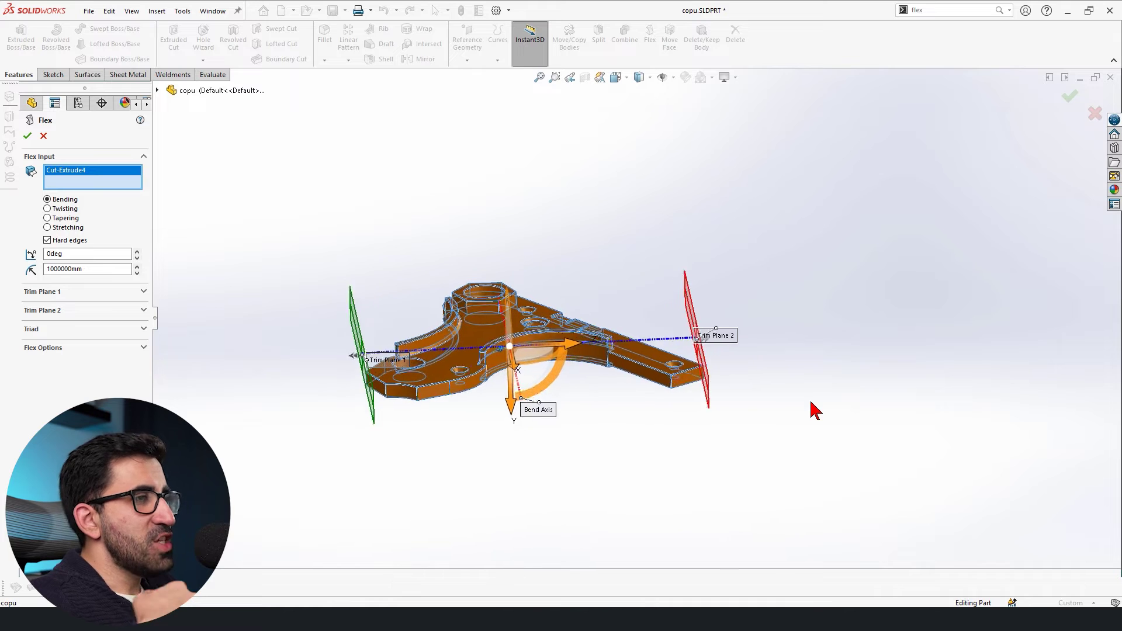
scroll(816, 411, "down", 2)
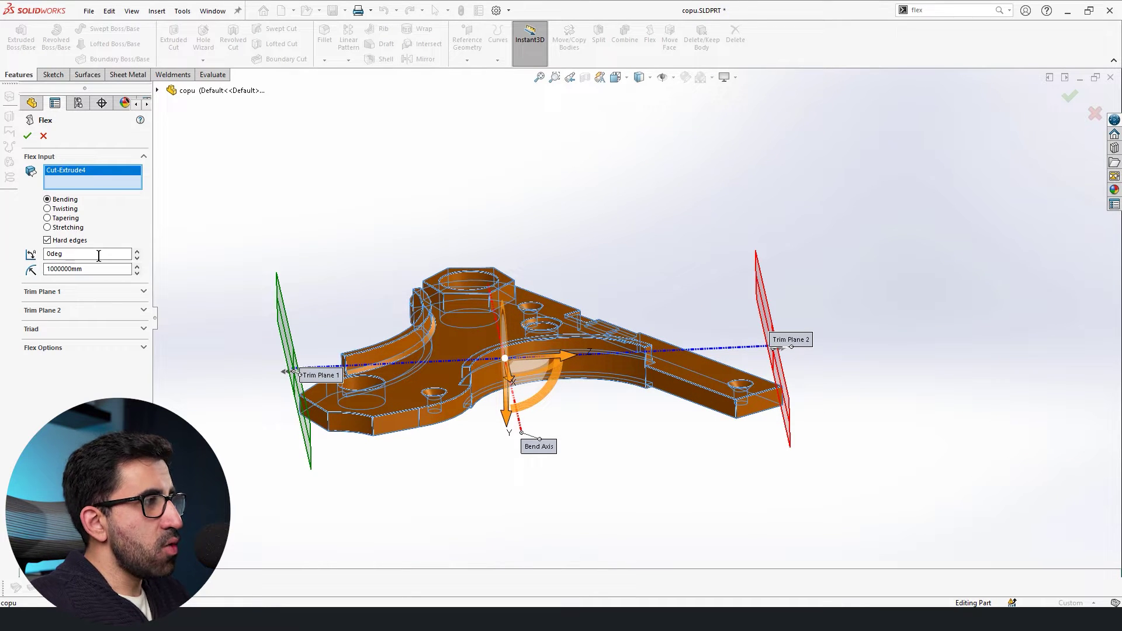
left_click(56, 200)
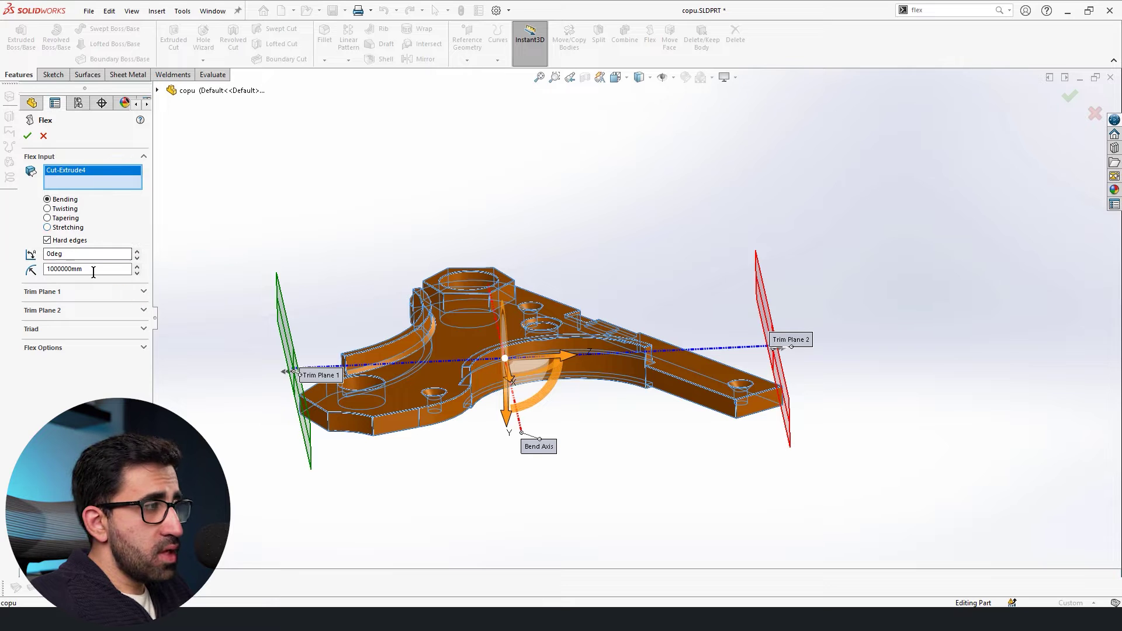
double_click(117, 269)
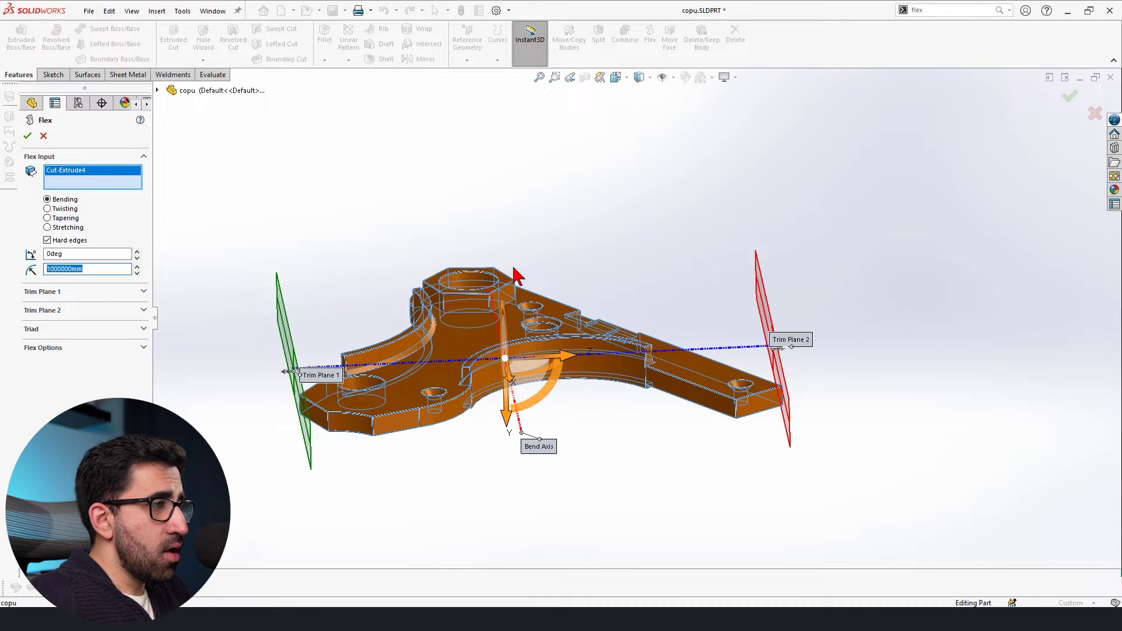
type("5")
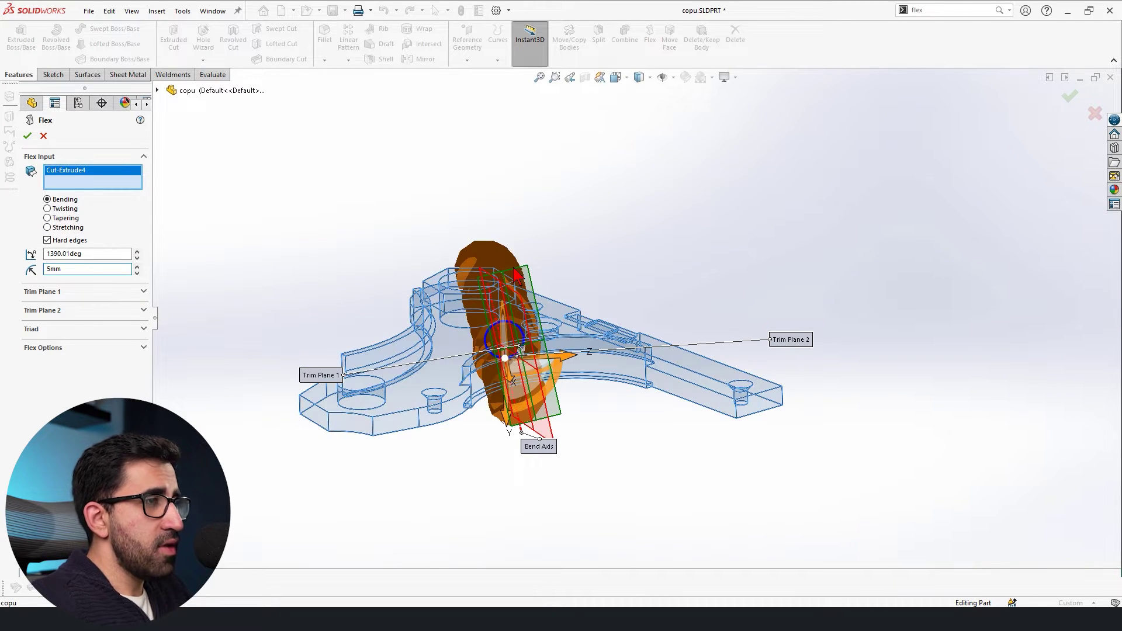
scroll(374, 321, "down", 3)
middle_click_drag(561, 386, 670, 370)
scroll(668, 475, "up", 2)
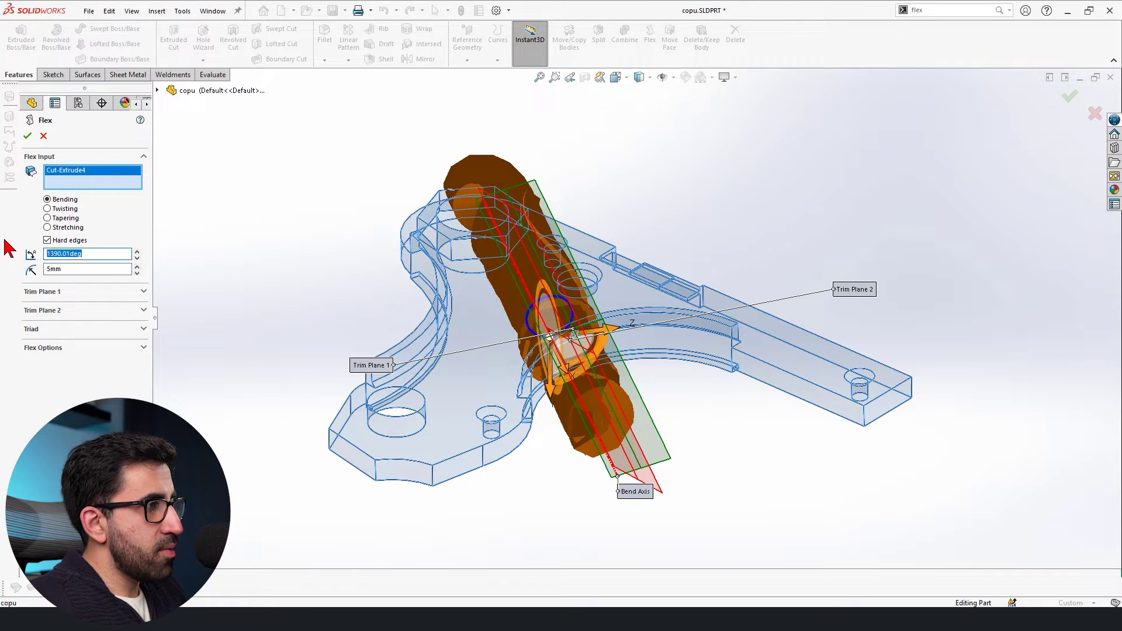
Set the bend angle to 2 degrees and raise it gradually to preview a stronger curl of the bracket.
type("2")
key("Return")
middle_click_drag(368, 351, 261, 337)
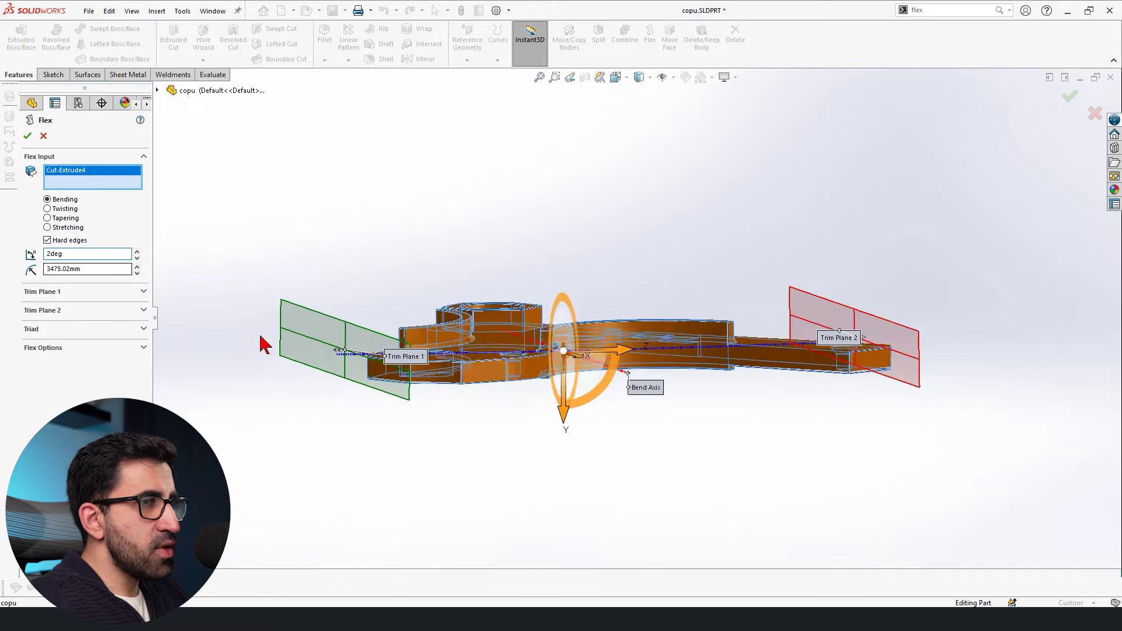
left_click(137, 251)
left_click(137, 251)
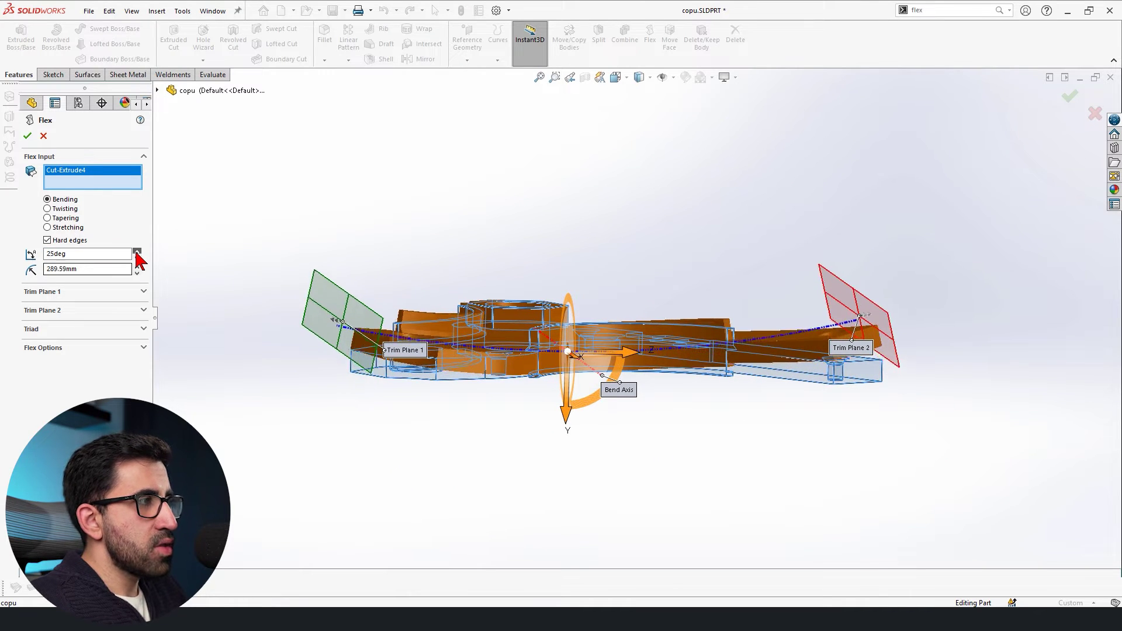
left_click_drag(136, 251, 139, 251)
Set the bend angle to 360 degrees and accept the Flex feature.
double_click(118, 258)
type("3")
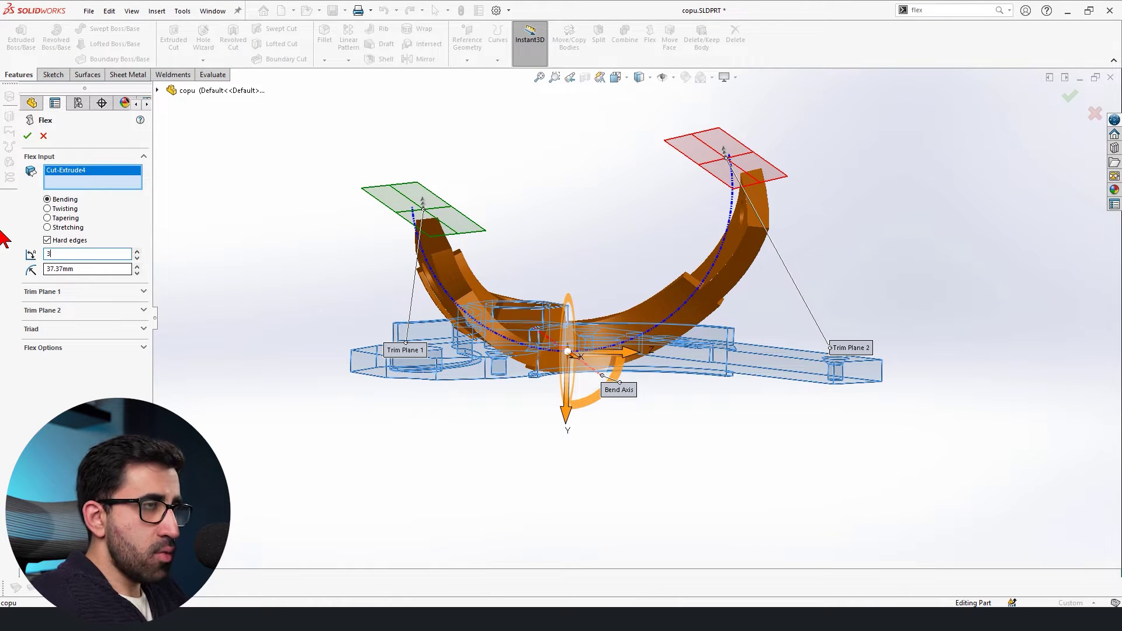
type("60")
key("Return")
middle_click_drag(257, 250, 26, 162)
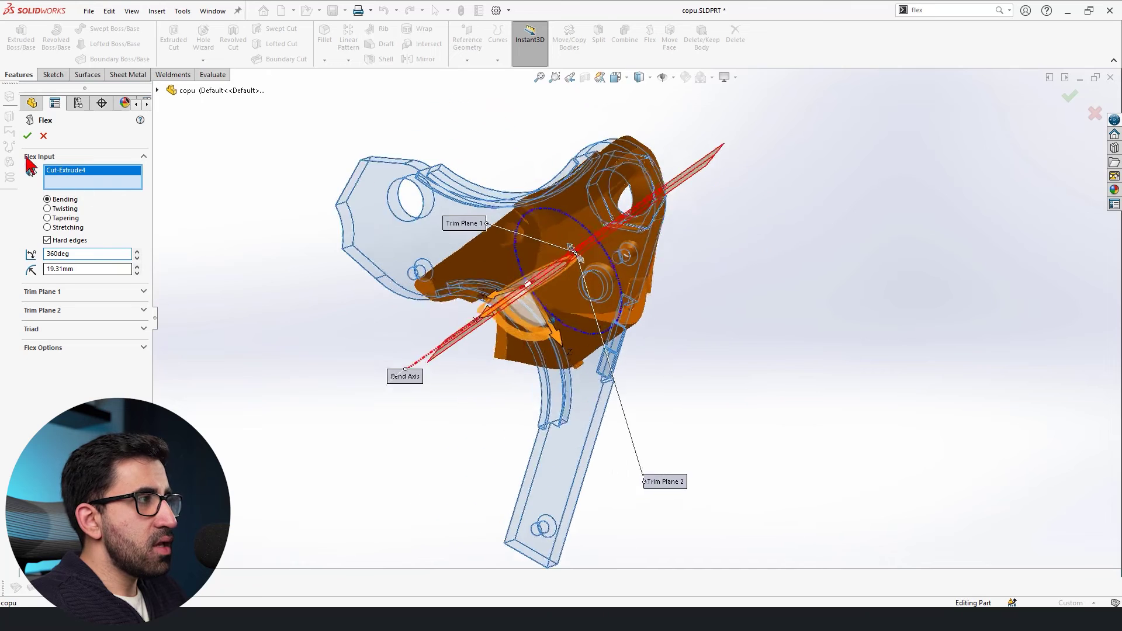
left_click(27, 135)
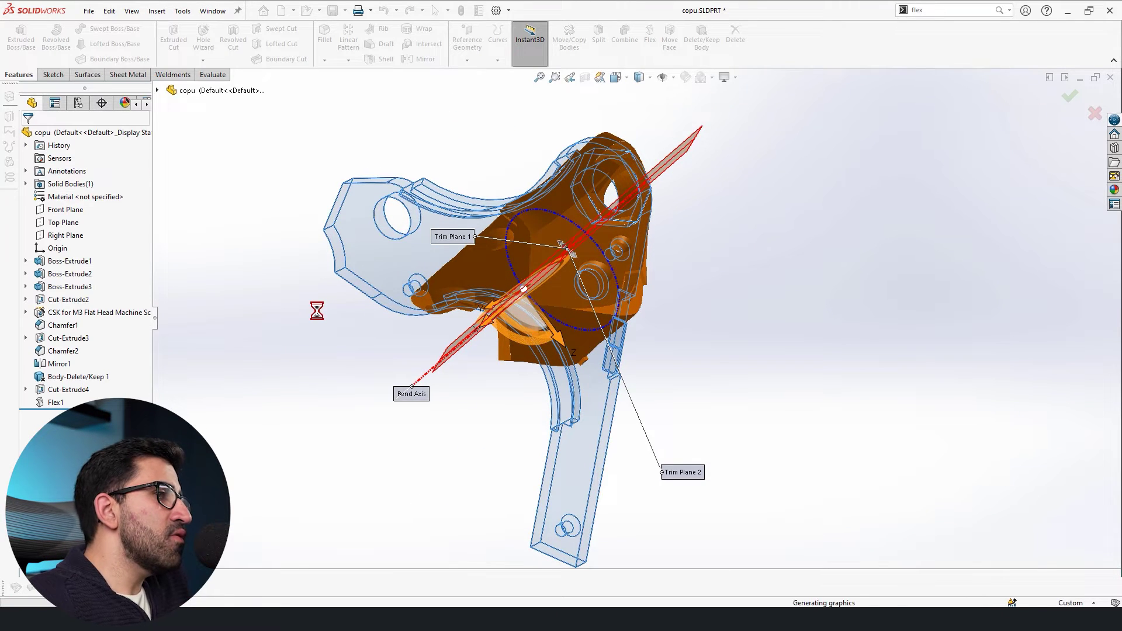
Examine the bent bracket from all sides, including its distorted holes, ribs and hexagonal boss.
middle_click_drag(296, 269, 809, 460)
key("Down")
key("Down")
key("Down")
key("Down")
key("Down")
key("Down")
key("Down")
key("Down")
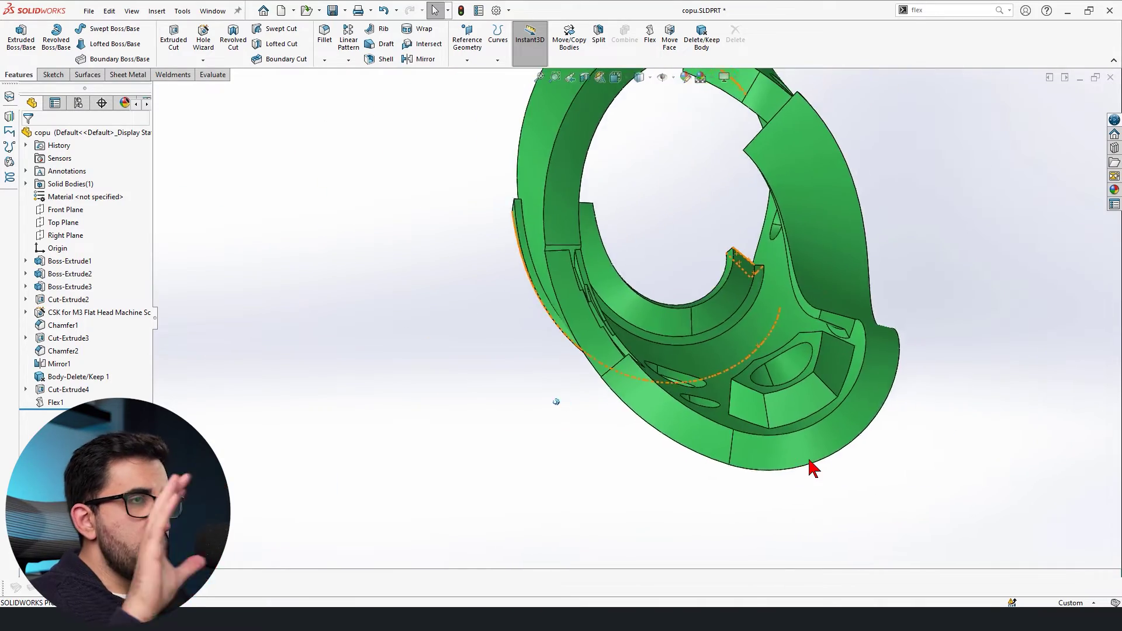
key("Down")
key("Down")
key("Down")
key("Down")
key("Down")
key("Down")
key("Down")
key("Down")
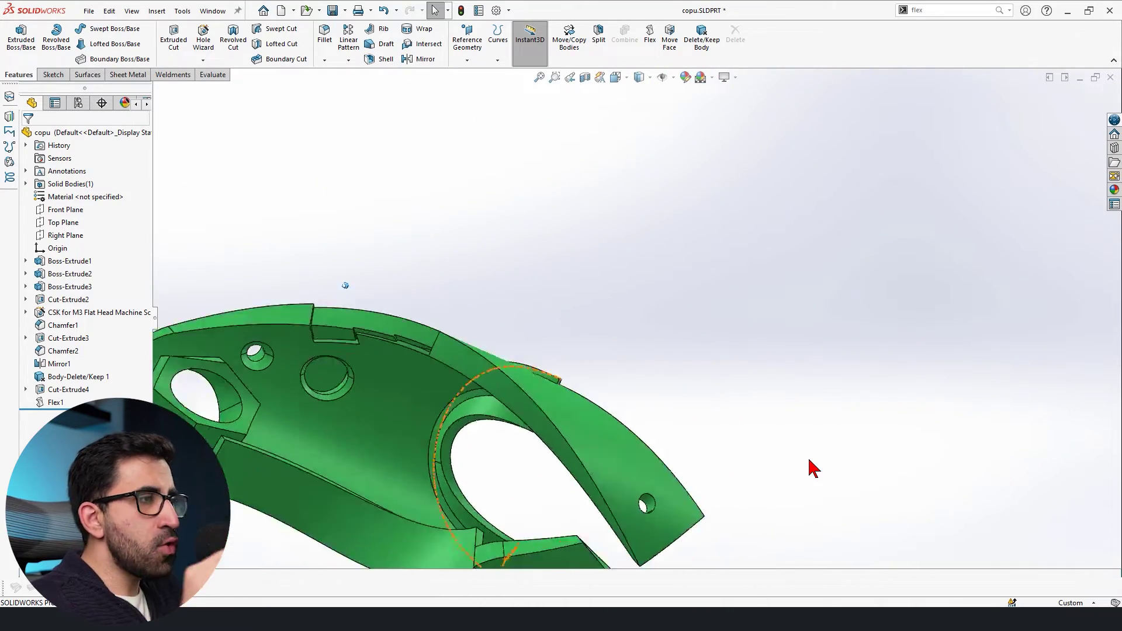
key("z")
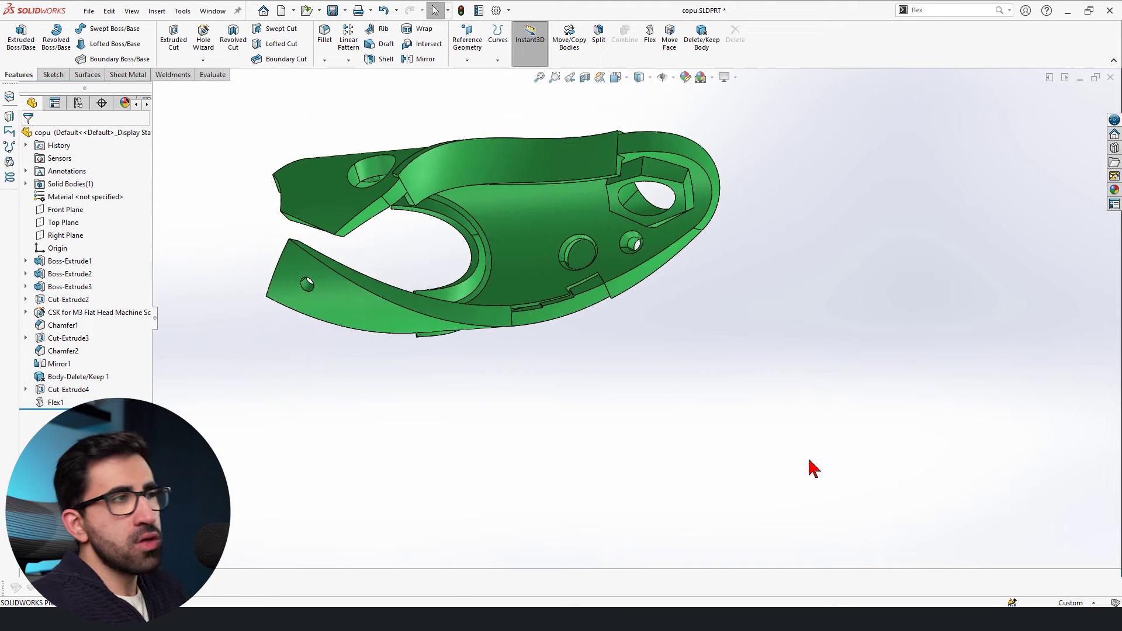
key("Down")
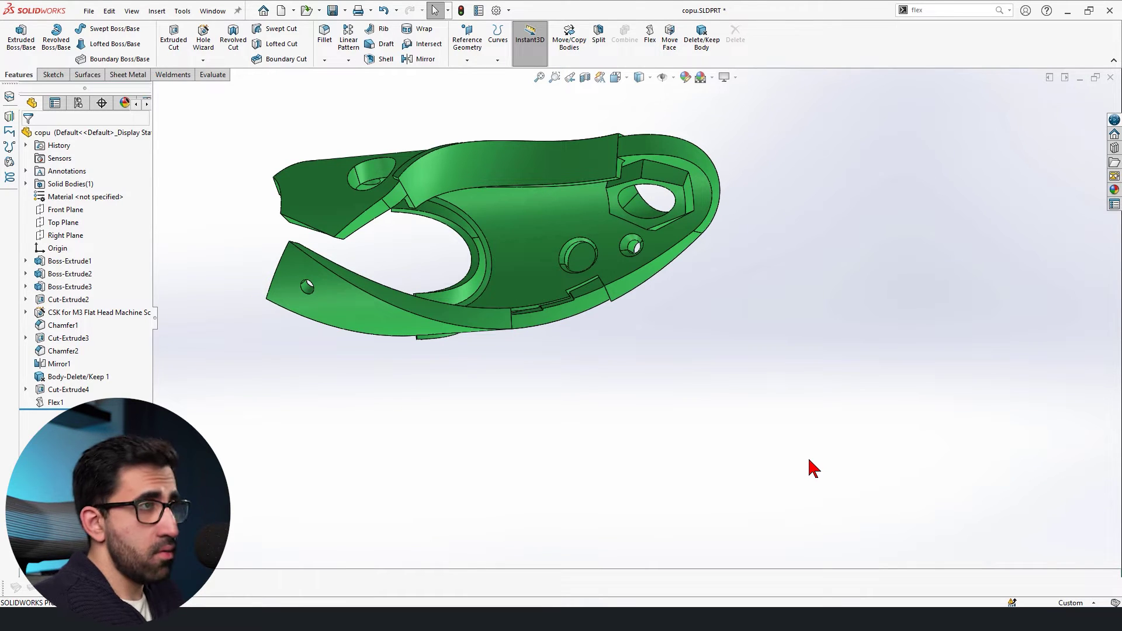
mouse_move(860, 268)
middle_mouse_down()
mouse_move(639, 318)
mouse_move(625, 259)
middle_mouse_up()
key("Right")
key("Right")
key("Right")
key("Right")
key("Right")
key("Right")
key("Right")
key("Right")
key("Right")
key("Right")
key("Right")
key("Right")
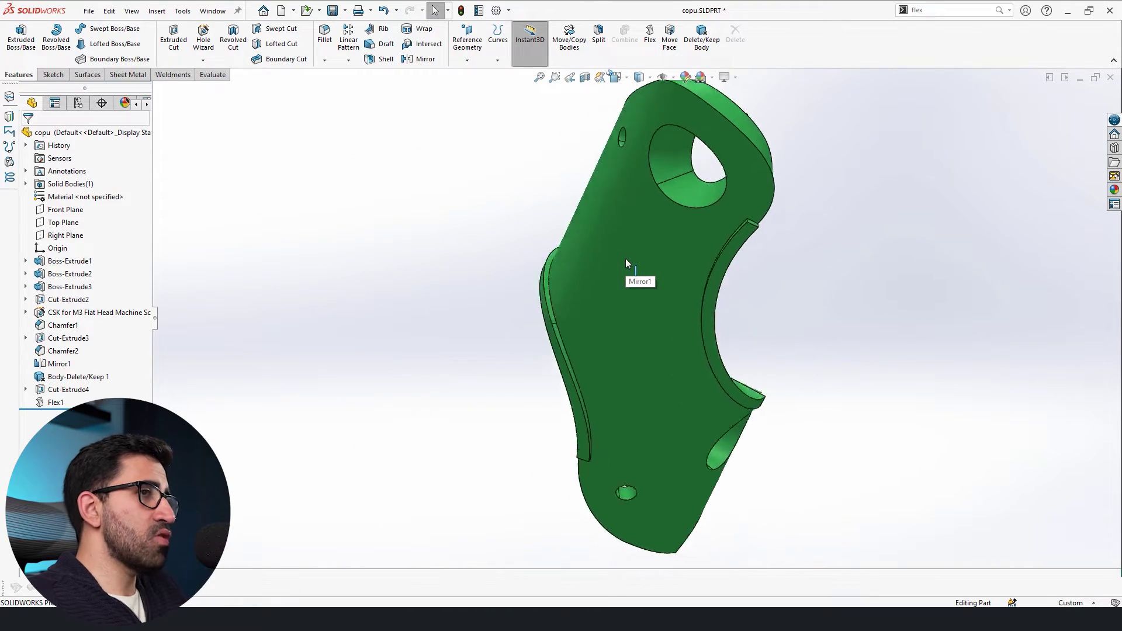
key("Right")
key("Right")
key("Right")
key("Right")
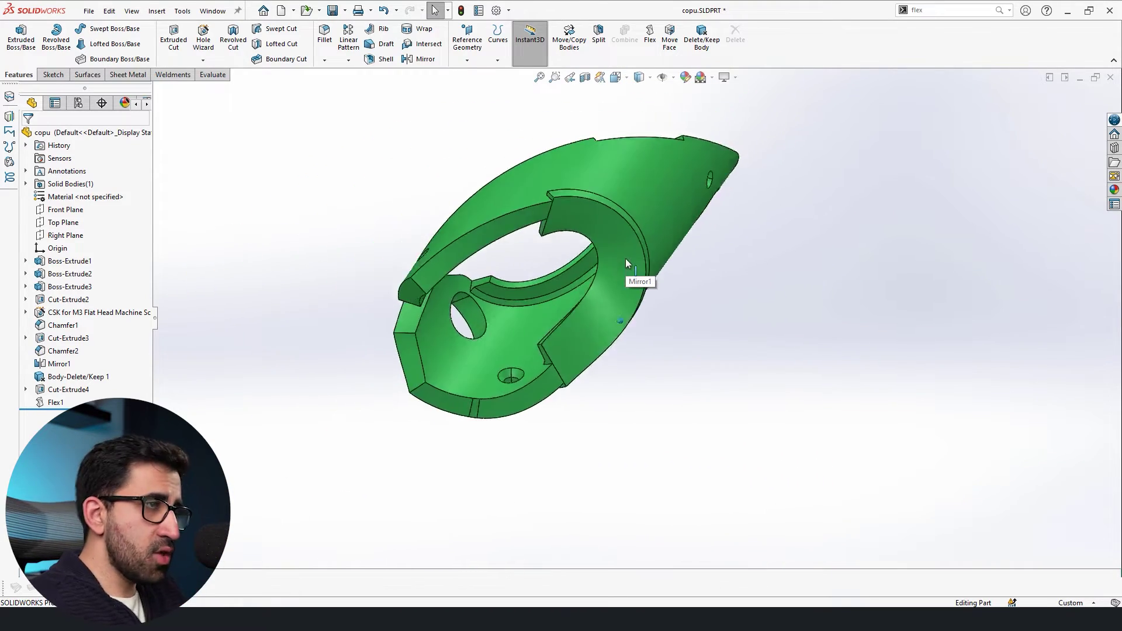
Examine the inner side of the curled bracket, from its hexagonal boss to its overlapping free ends.
middle_click_drag(626, 259, 685, 303)
key("Right")
key("Right")
key("Right")
key("Right")
key("Right")
key("Right")
key("Right")
key("Right")
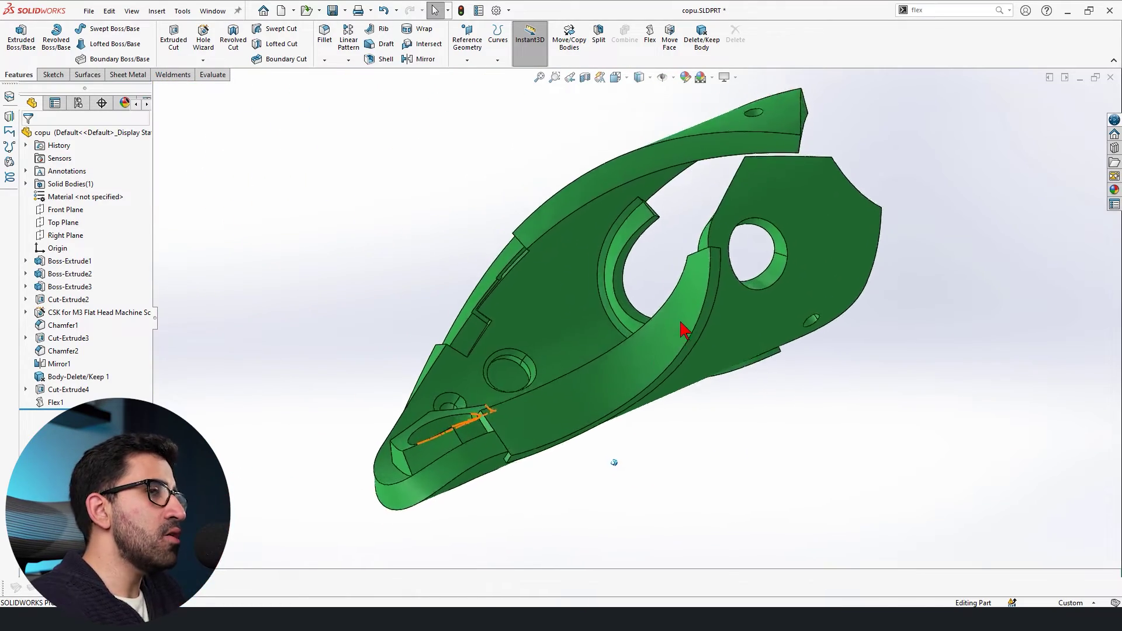
key("ctrl+Left")
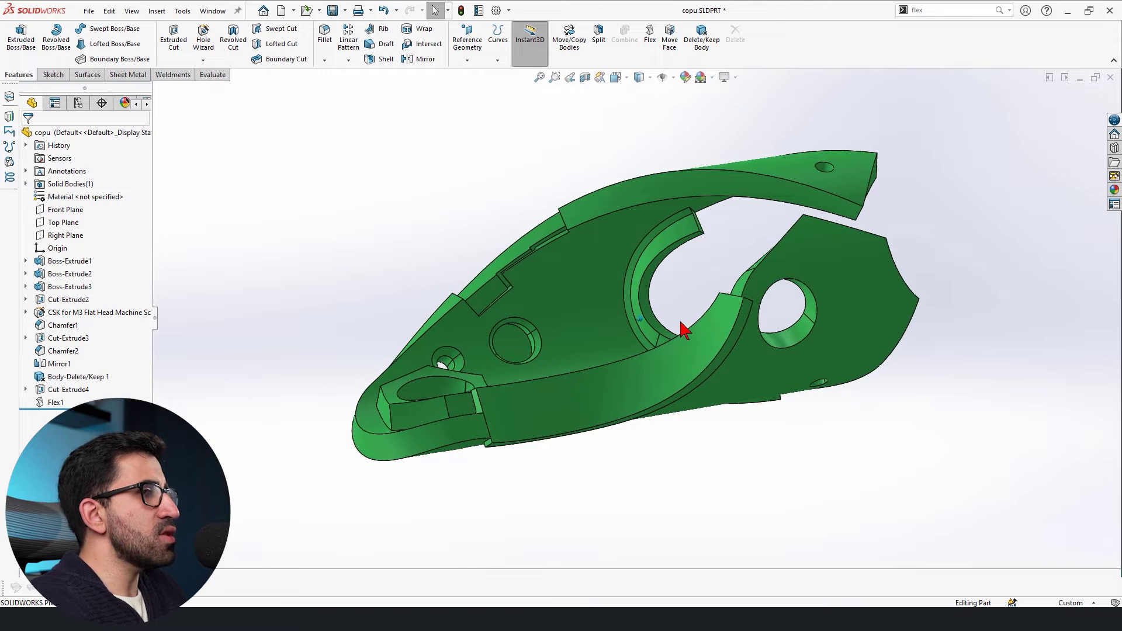
key("ctrl+Left")
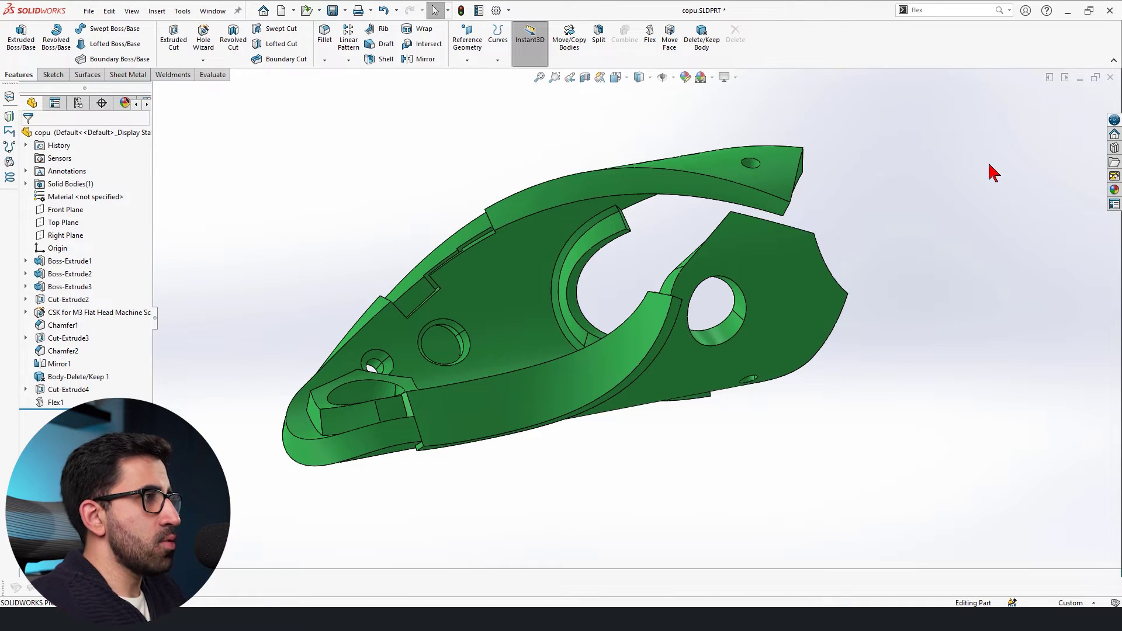
Run a Performance Evaluation of the part, enlarge the results to review every feature's rebuild time, and close it.
left_click(211, 74)
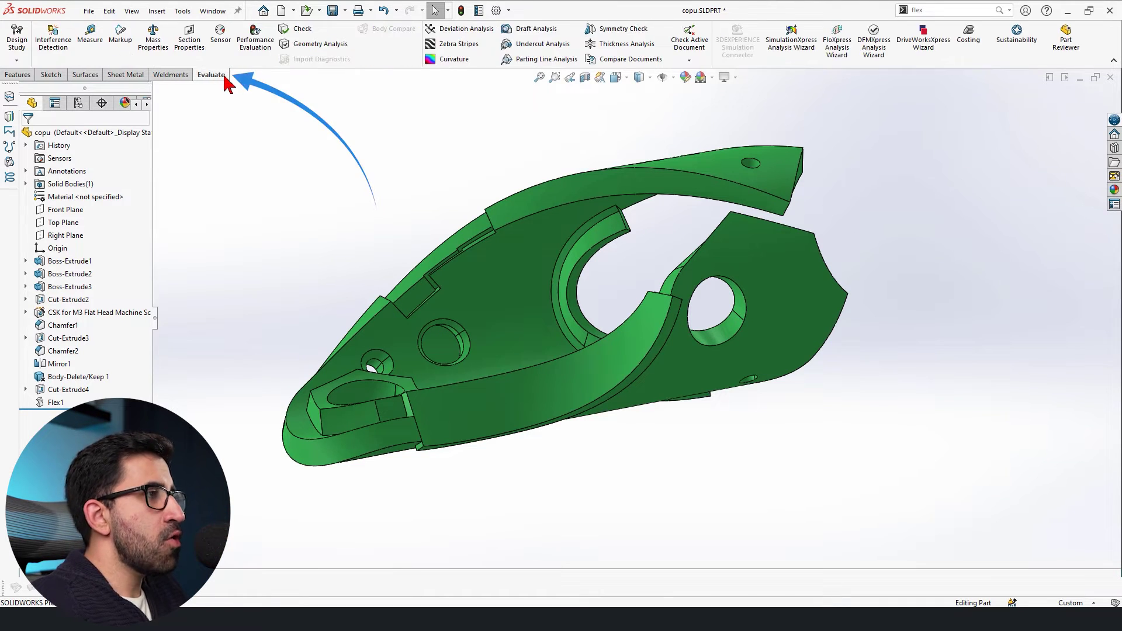
left_click(253, 59)
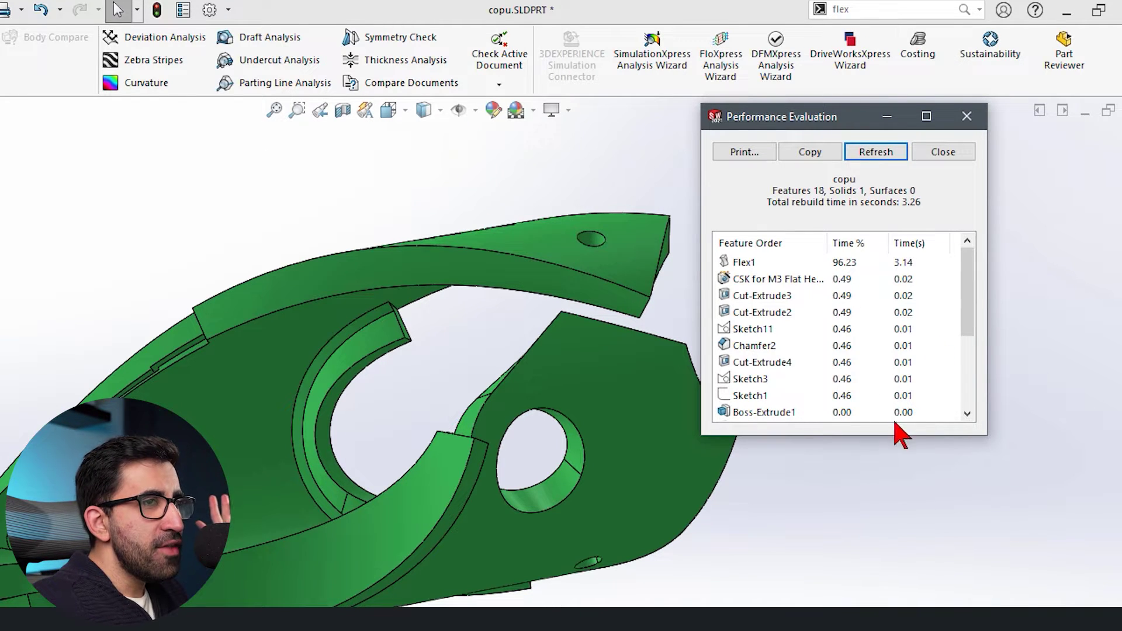
left_click_drag(975, 435, 978, 611)
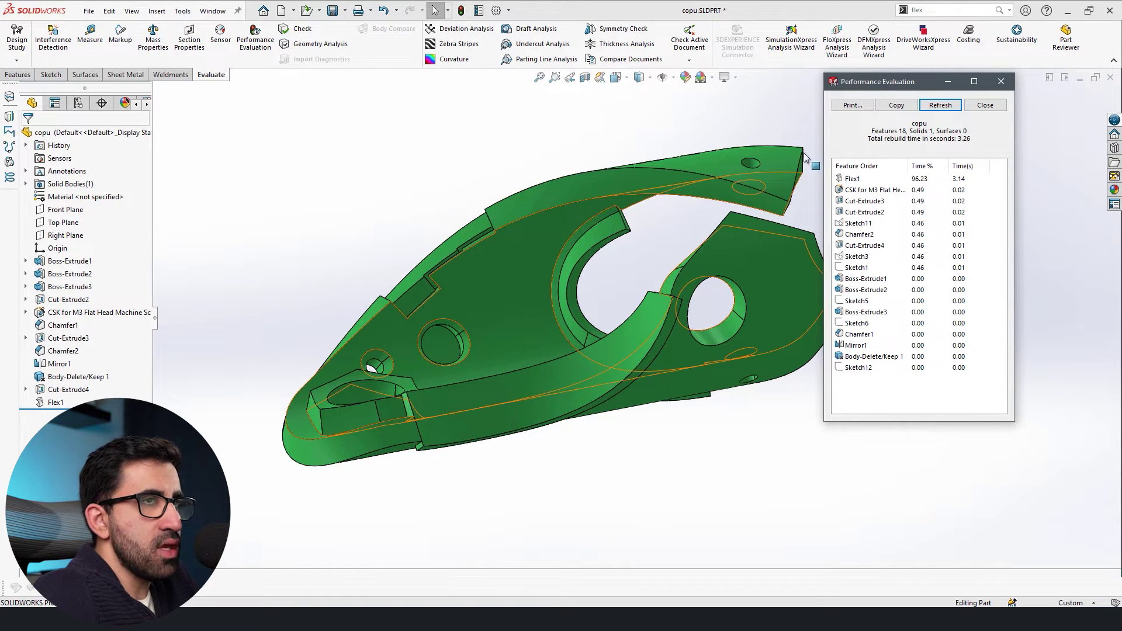
left_click(1004, 82)
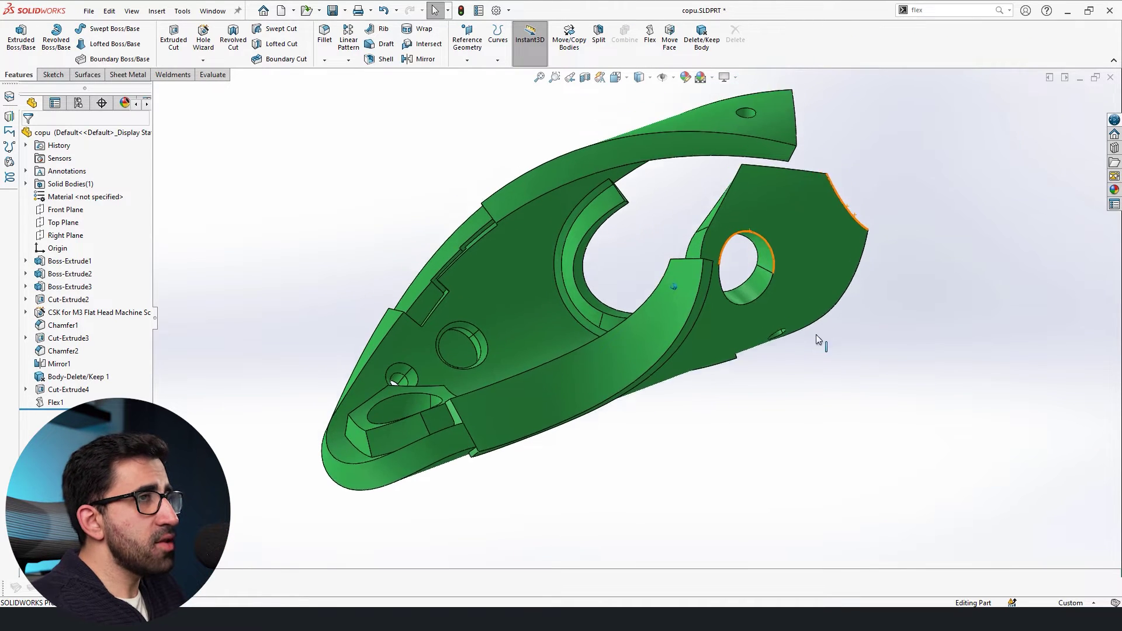
Edit the Flex1 feature and set its bend angle to 0 degrees.
left_click(56, 402)
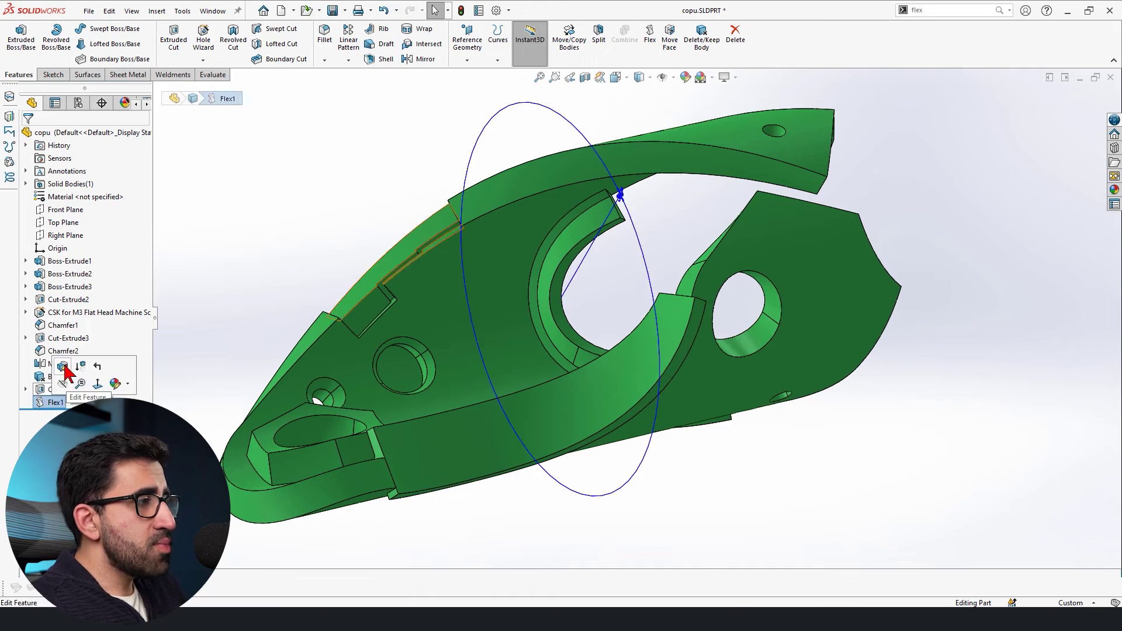
left_click(63, 368)
scroll(533, 391, "up", 2)
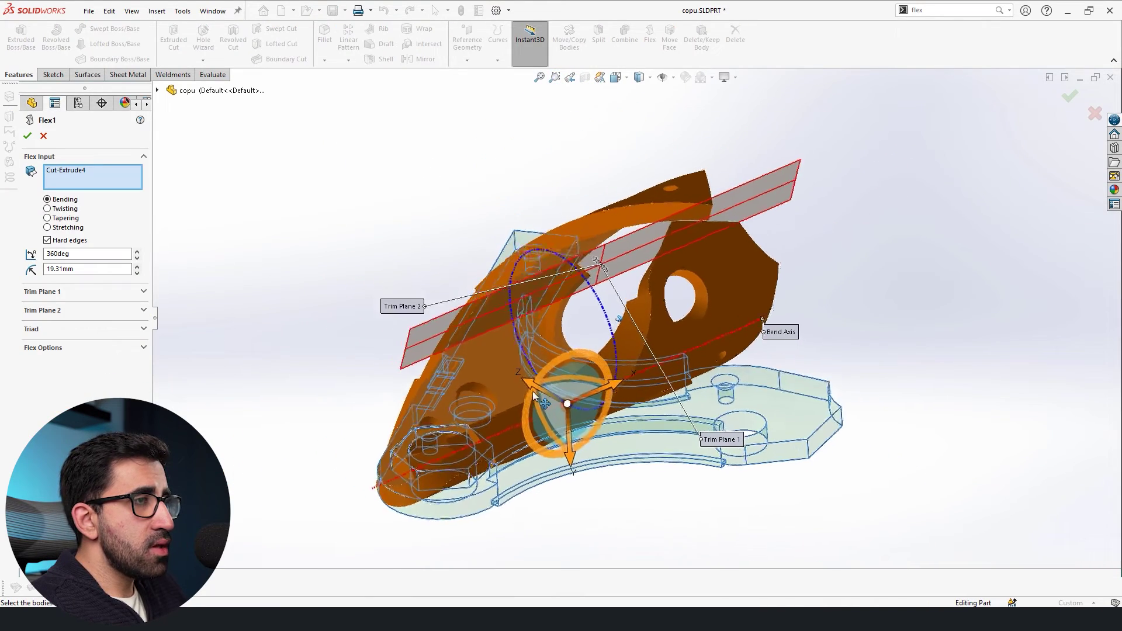
double_click(94, 255)
type("0")
key("Return")
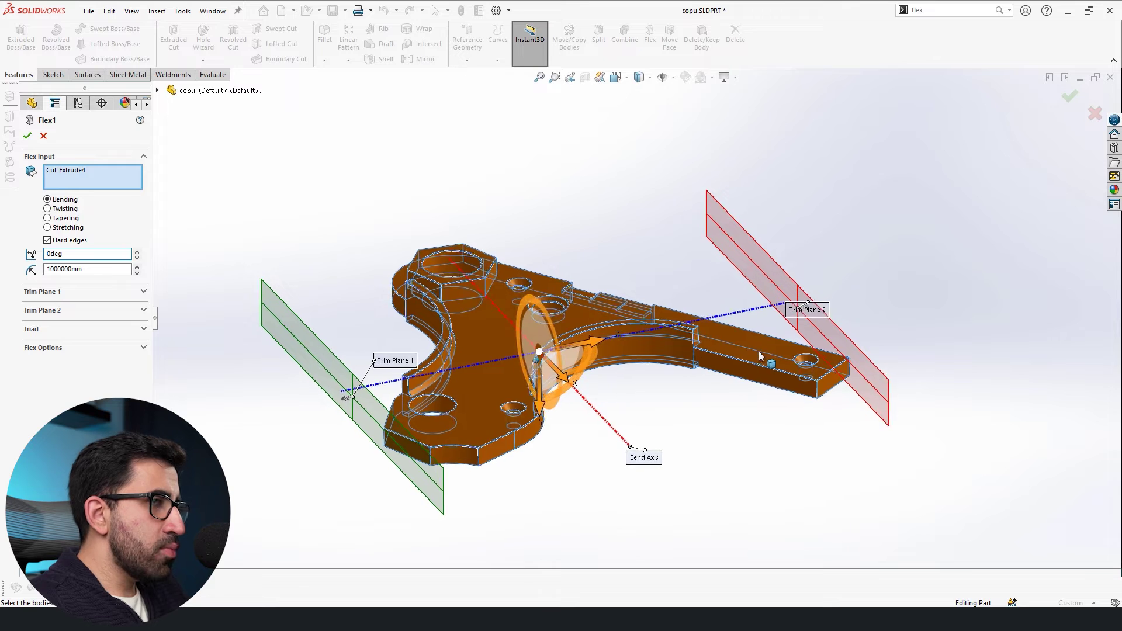
Expand the settings of both trim planes and rotate the triad to change the bend axis direction across the bracket.
middle_click_drag(762, 356, 798, 458)
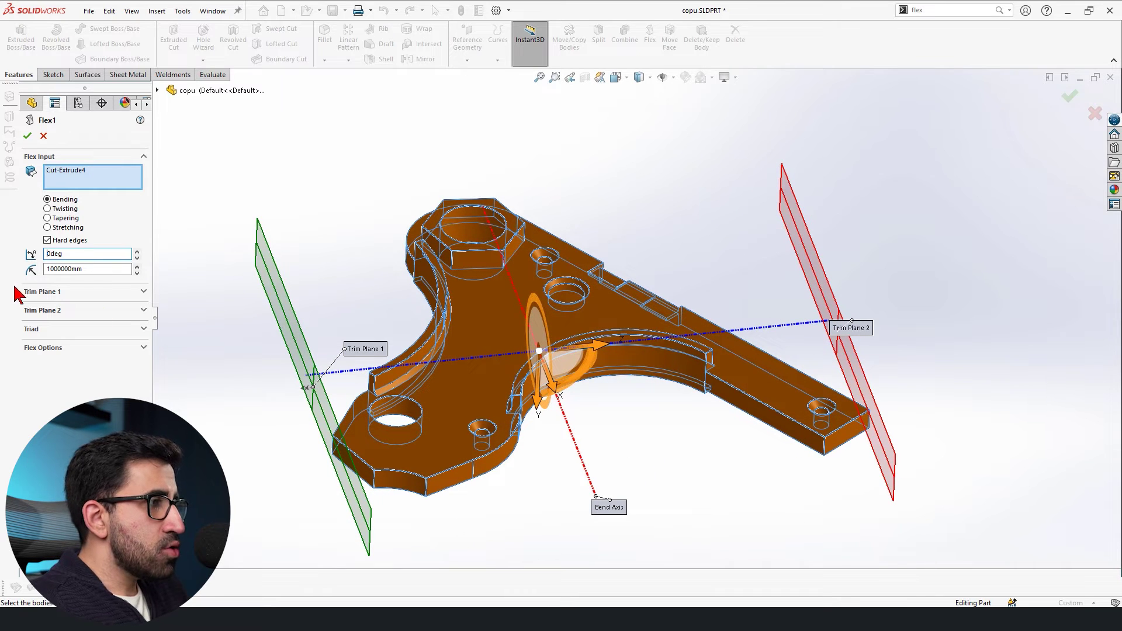
left_click(48, 291)
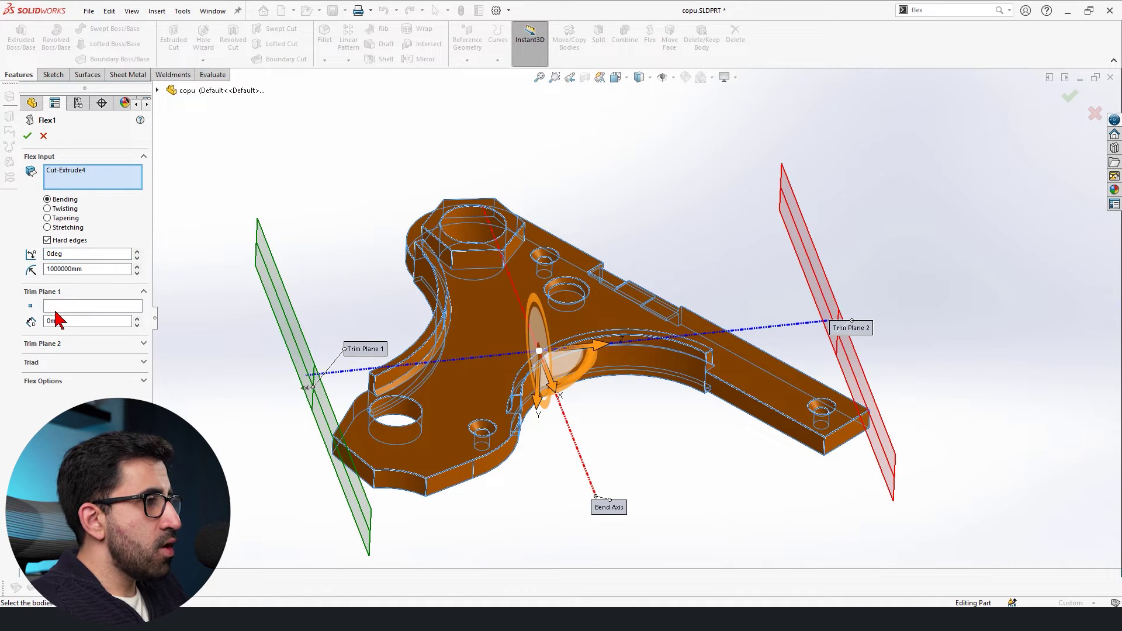
left_click(44, 344)
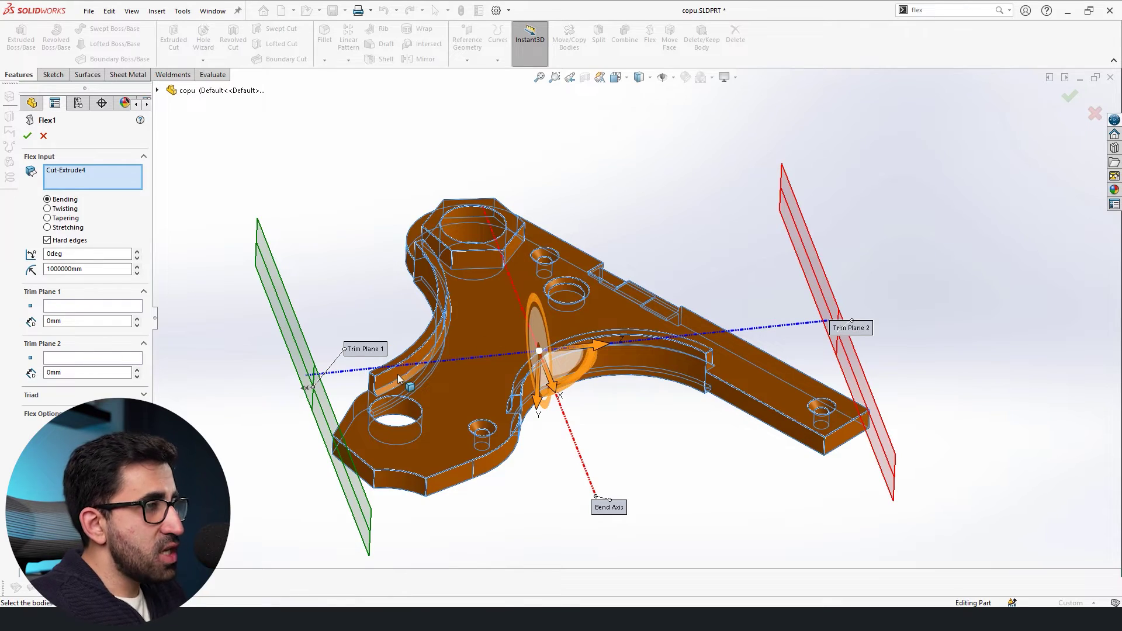
middle_click_drag(398, 375, 599, 444)
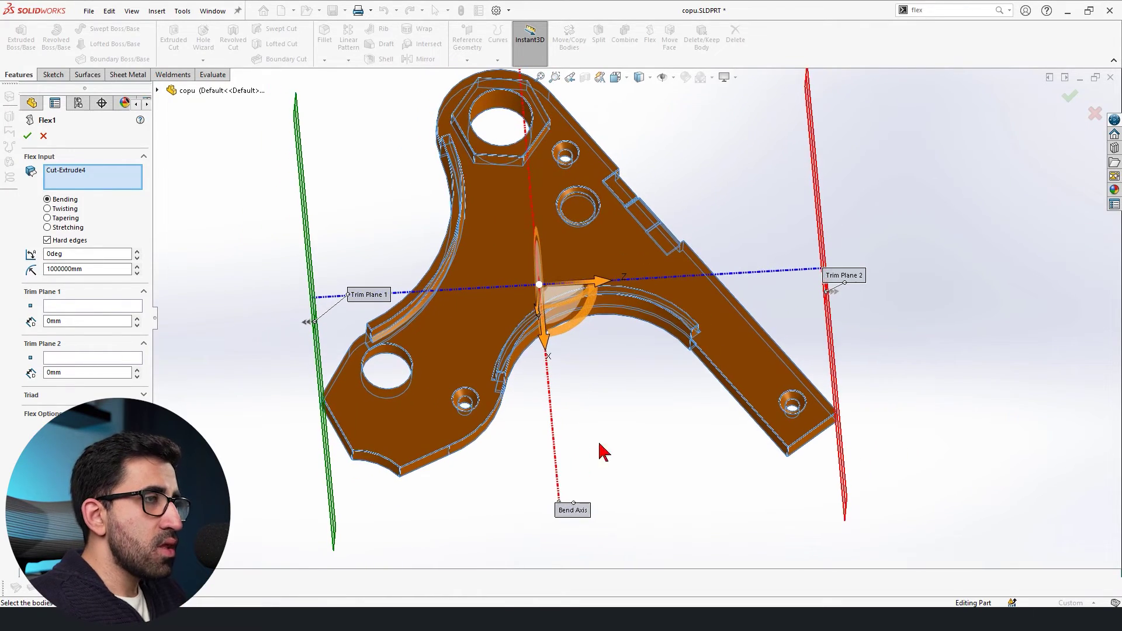
left_click_drag(560, 330, 578, 308)
middle_click_drag(700, 287, 872, 303)
middle_click_drag(723, 362, 280, 333)
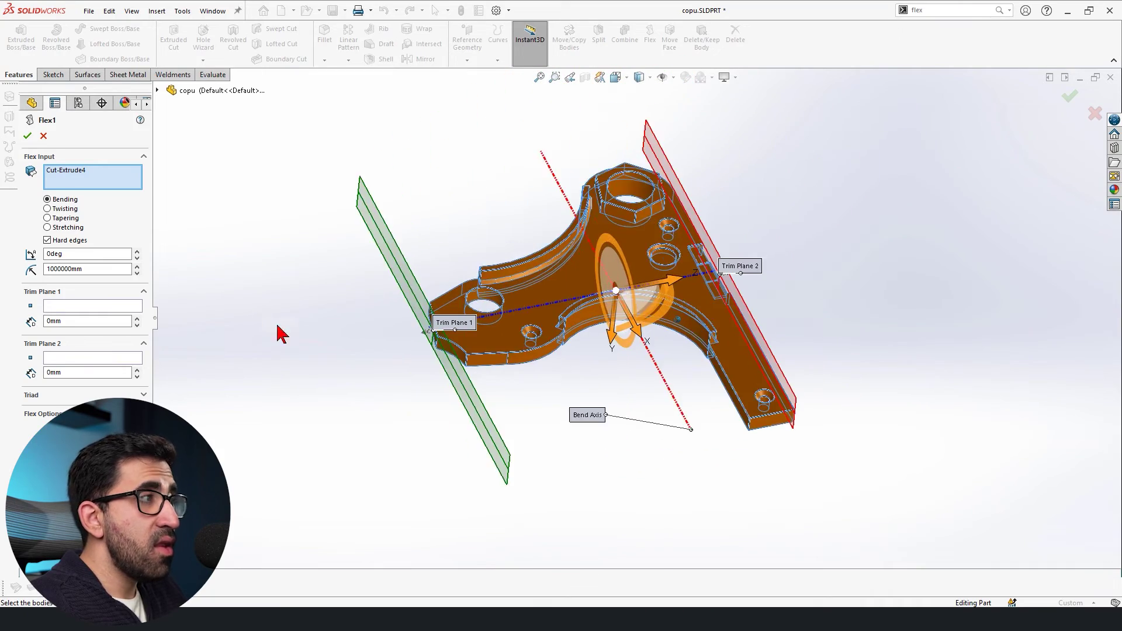
Set the bend angle to 360 degrees about the rotated axis and accept the Flex feature.
left_click(137, 250)
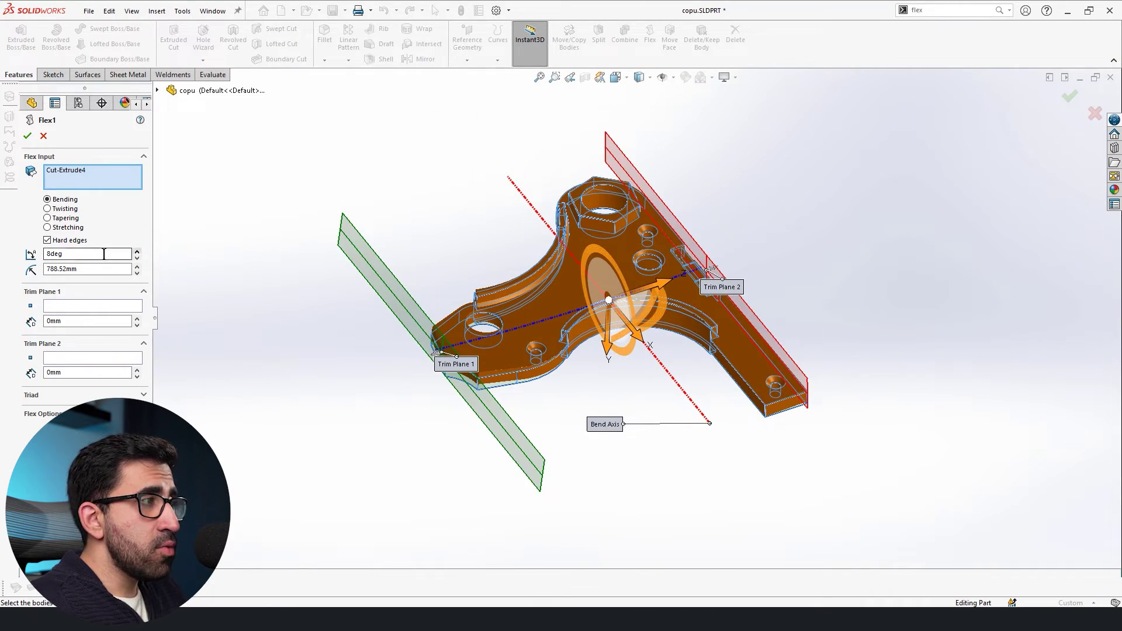
left_click_drag(103, 254, 17, 235)
type("360")
key("Return")
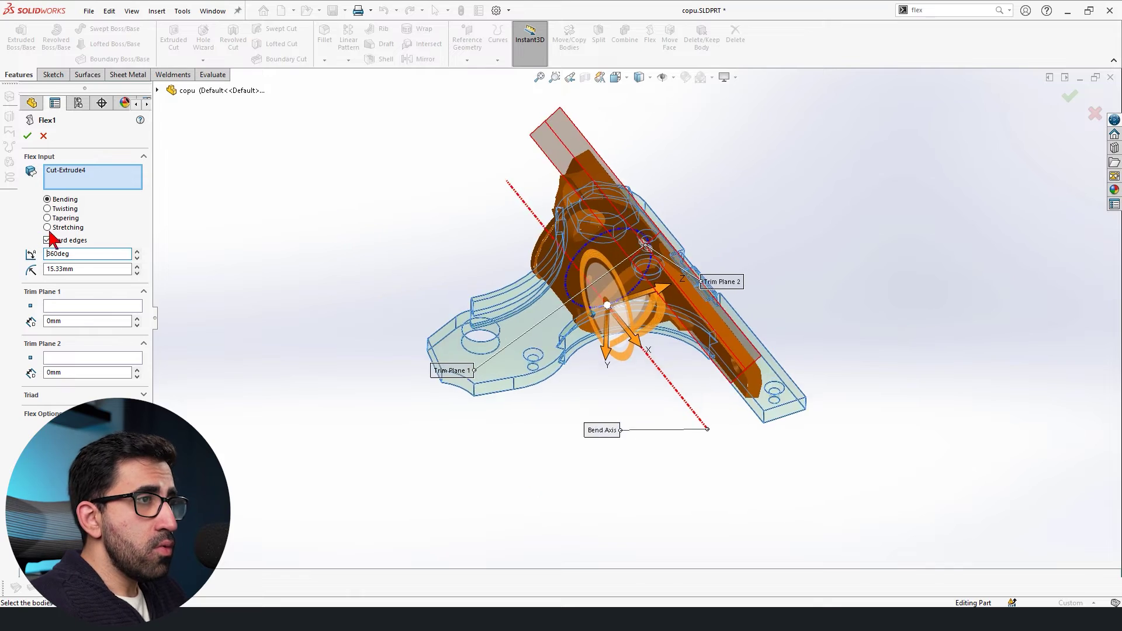
left_click(27, 136)
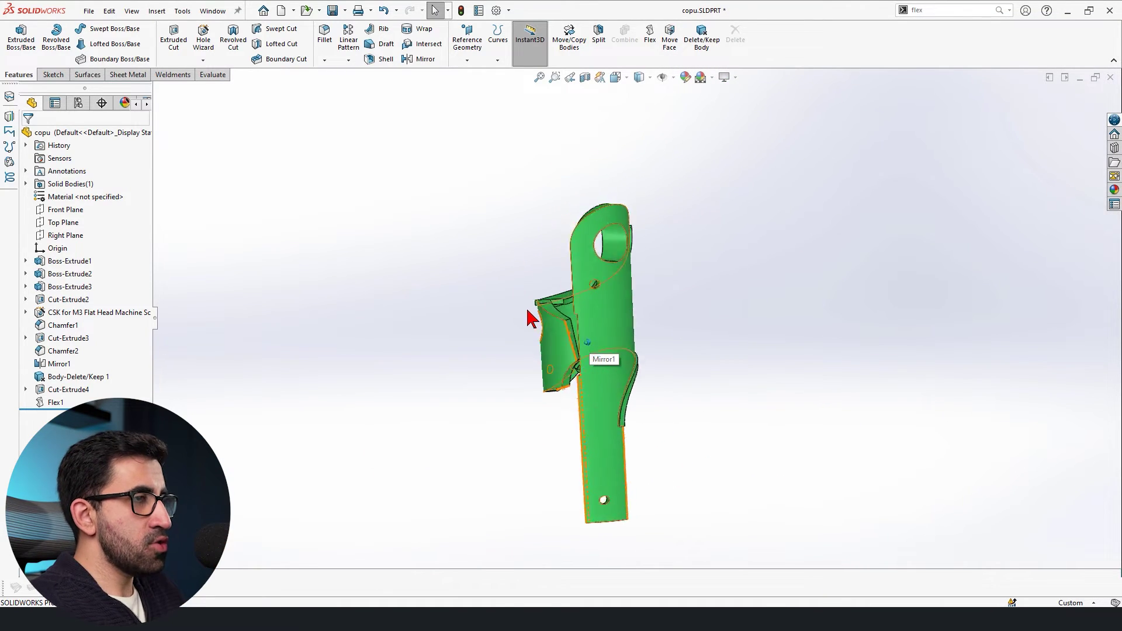
Reopen Flex1 for editing and reset its bend angle to 0 degrees.
left_click(45, 402)
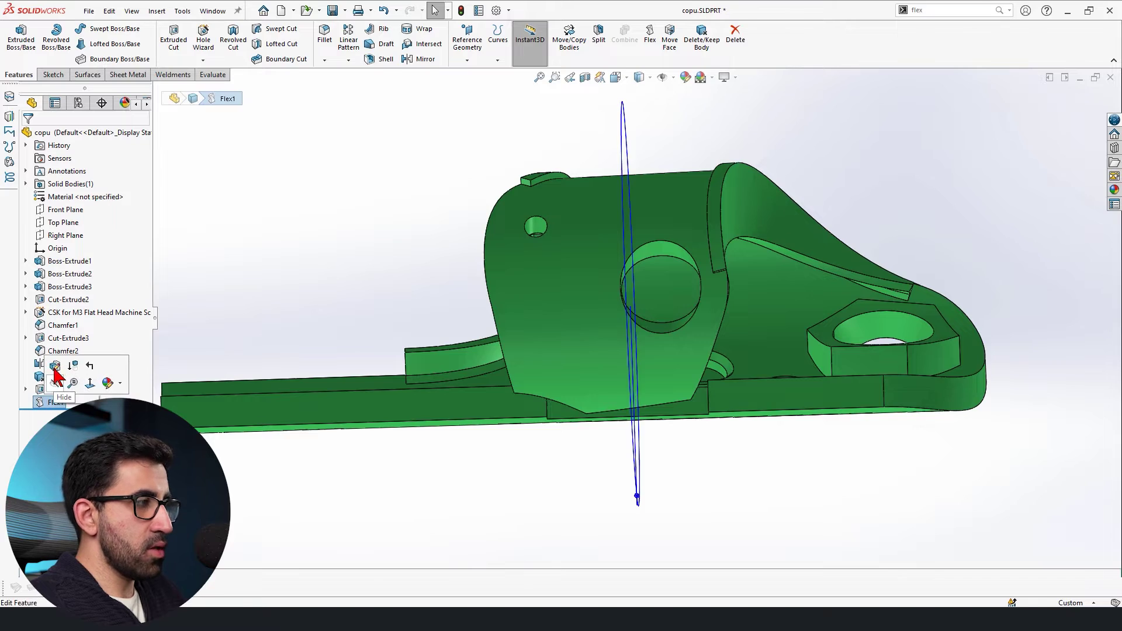
left_click(53, 365)
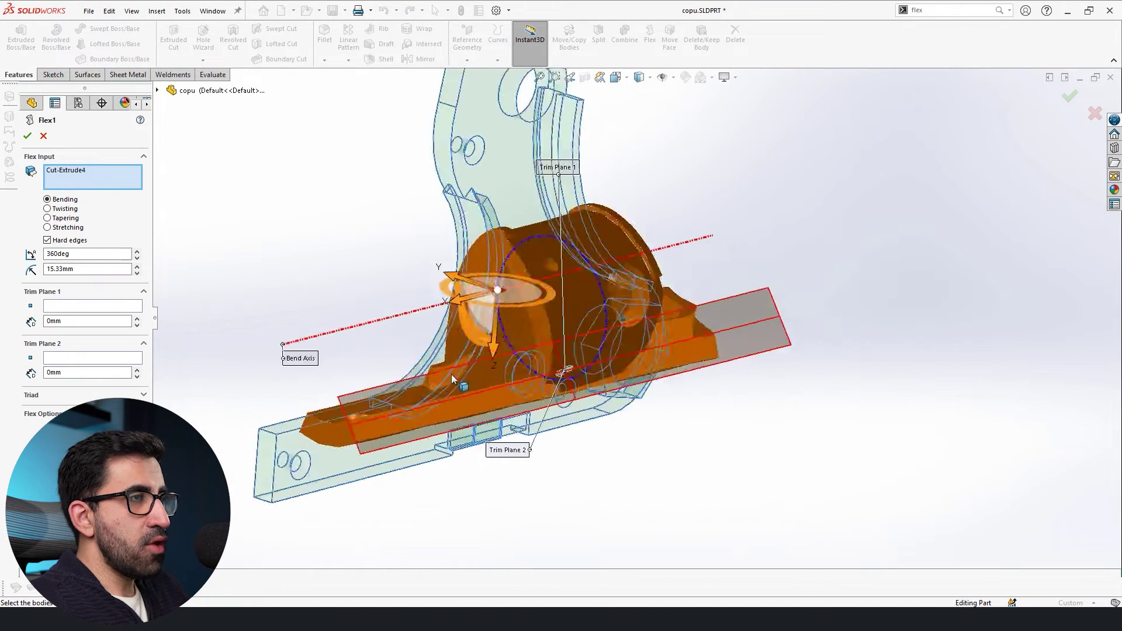
key("Return")
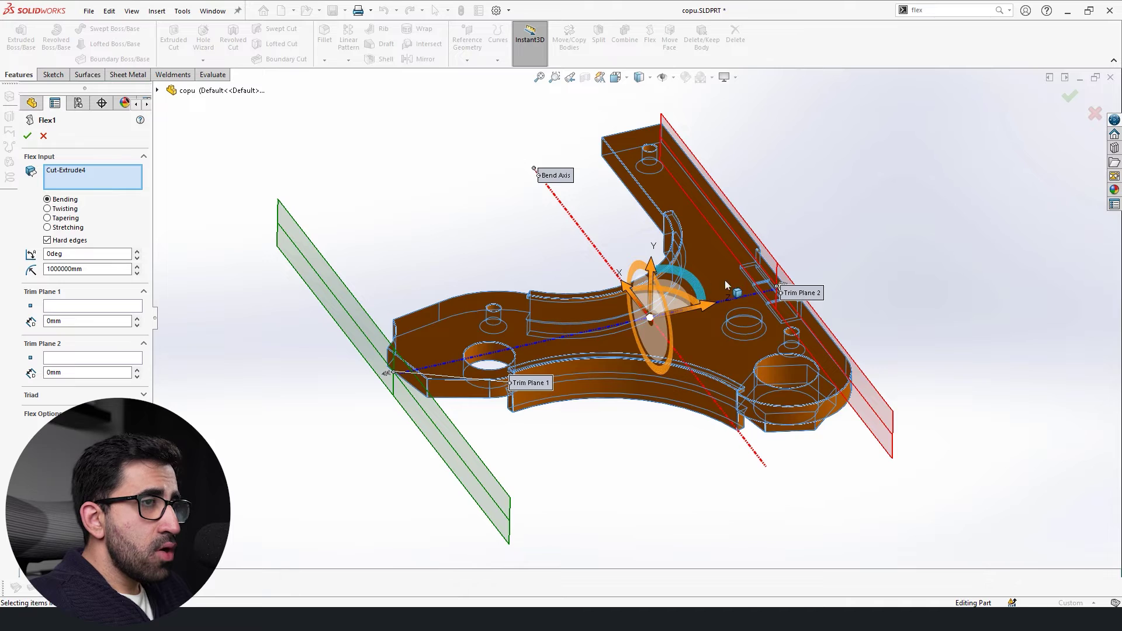
Move Trim Plane 1 inward past the large hole to an offset of about 39.93 mm.
scroll(395, 383, "down", 5)
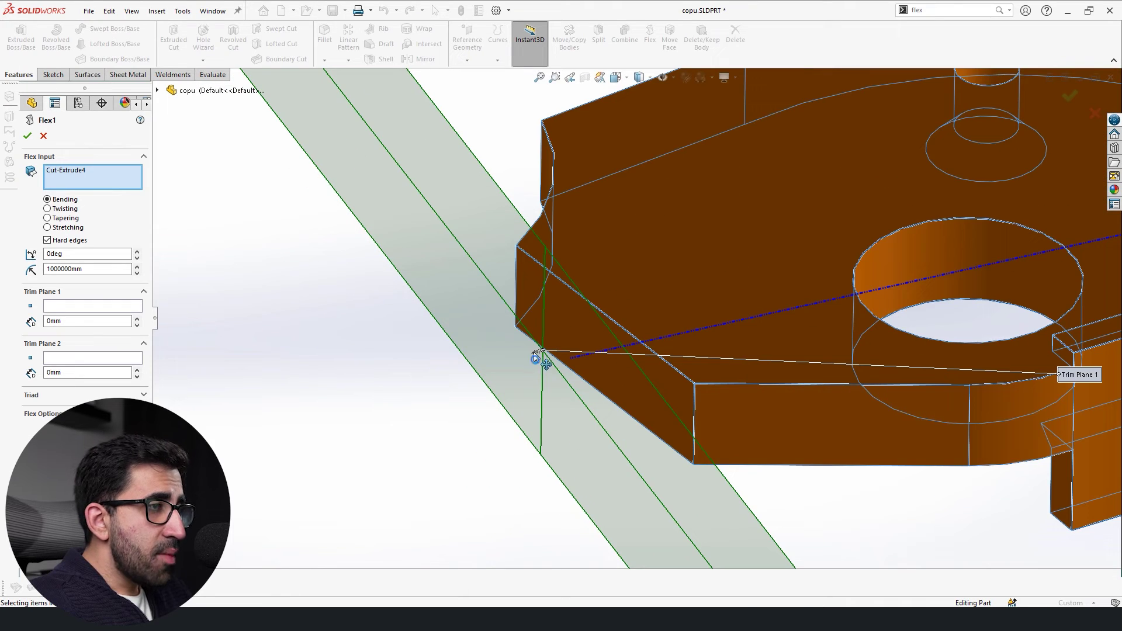
left_click_drag(536, 357, 851, 252)
scroll(607, 356, "up", 6)
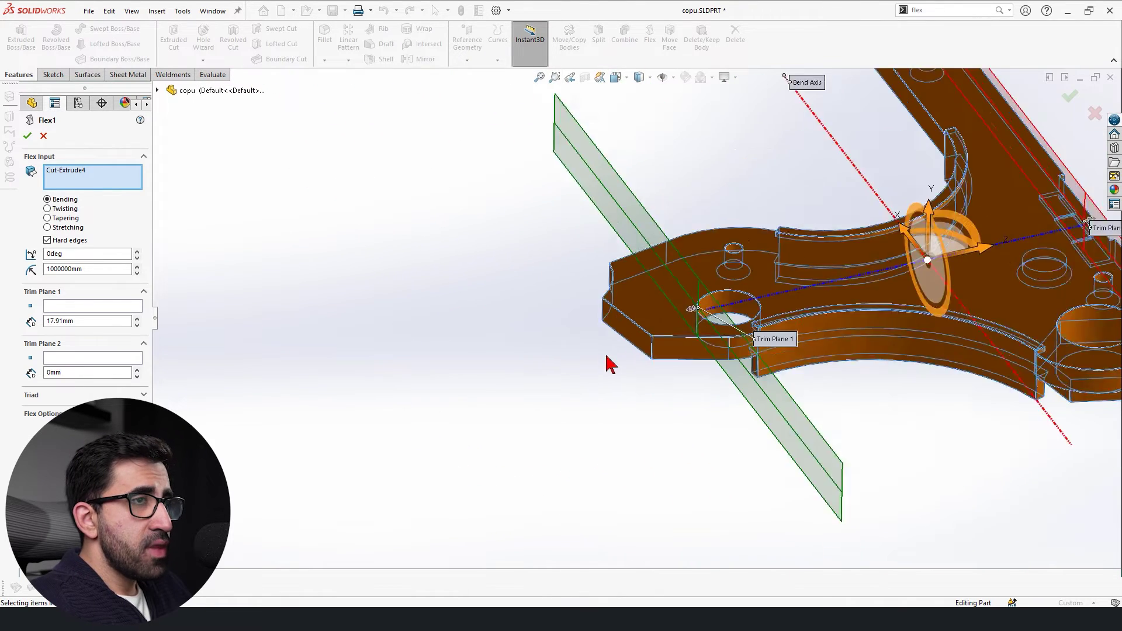
scroll(607, 356, "up", 3)
scroll(934, 240, "down", 3)
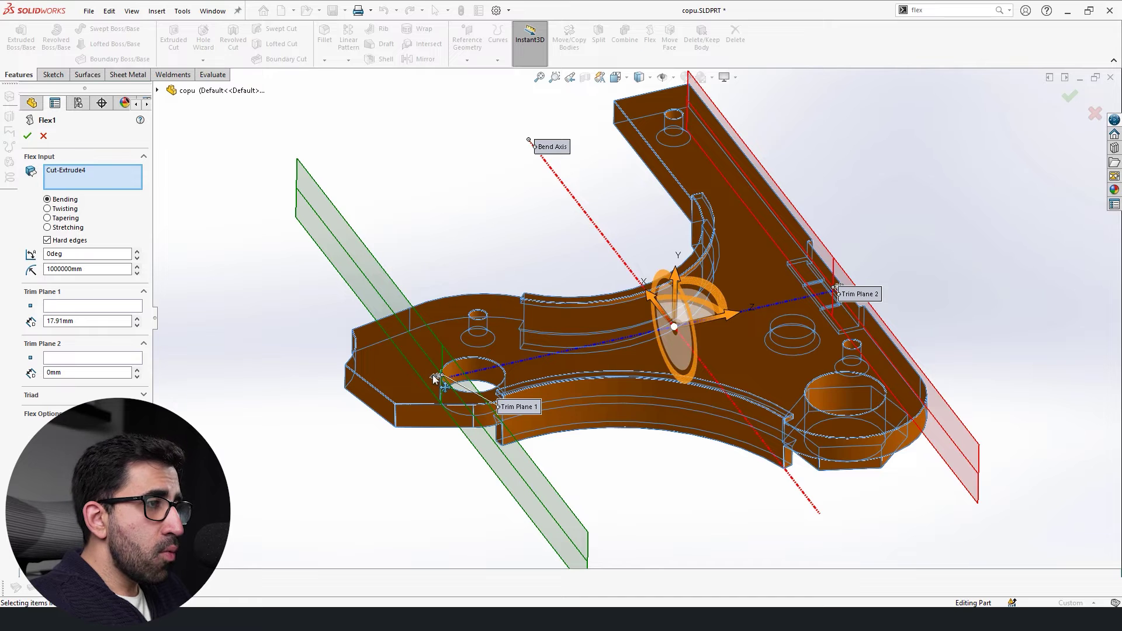
left_click_drag(435, 379, 543, 329)
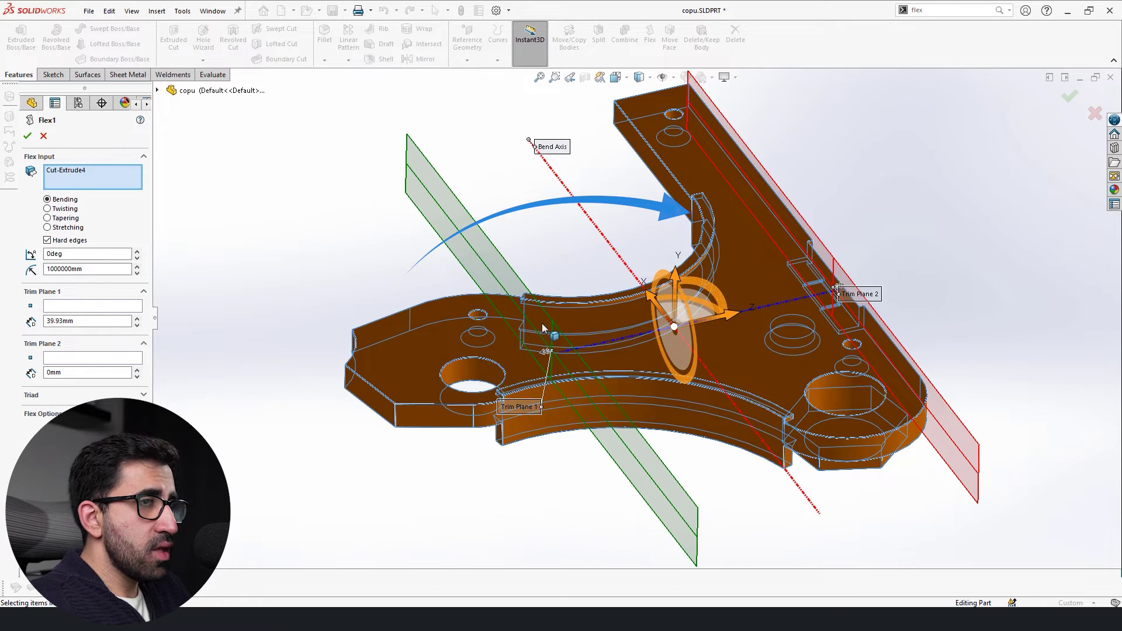
Move Trim Plane 2 inward close to the triad, to an offset of about 27.17 mm.
middle_click_drag(905, 300, 867, 328)
left_click_drag(859, 327, 728, 331)
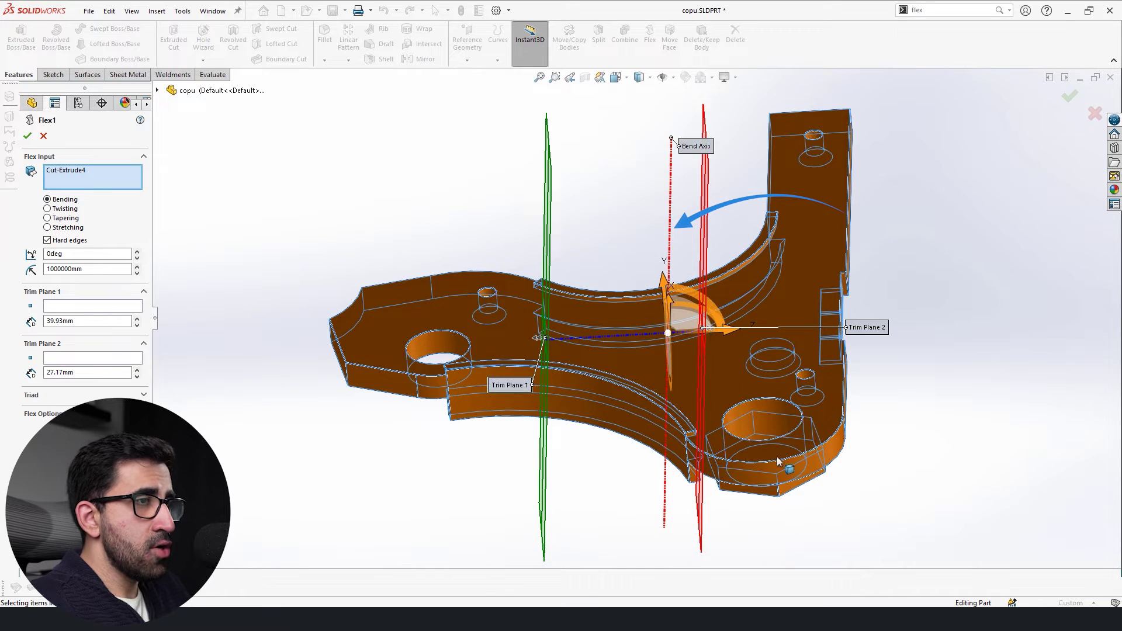
middle_click_drag(681, 520, 772, 468)
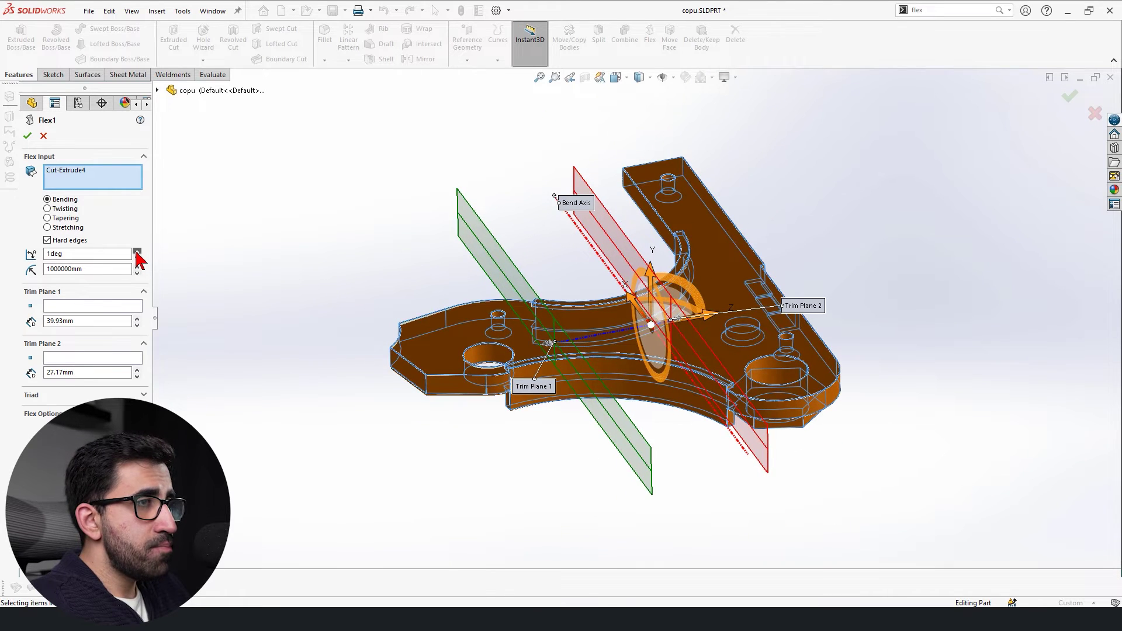
Raise the bend angle until the bracket's two ends stand roughly perpendicular, accept the feature, and inspect the localized bend.
left_click_drag(137, 252, 137, 251)
middle_click_drag(646, 514, 526, 412)
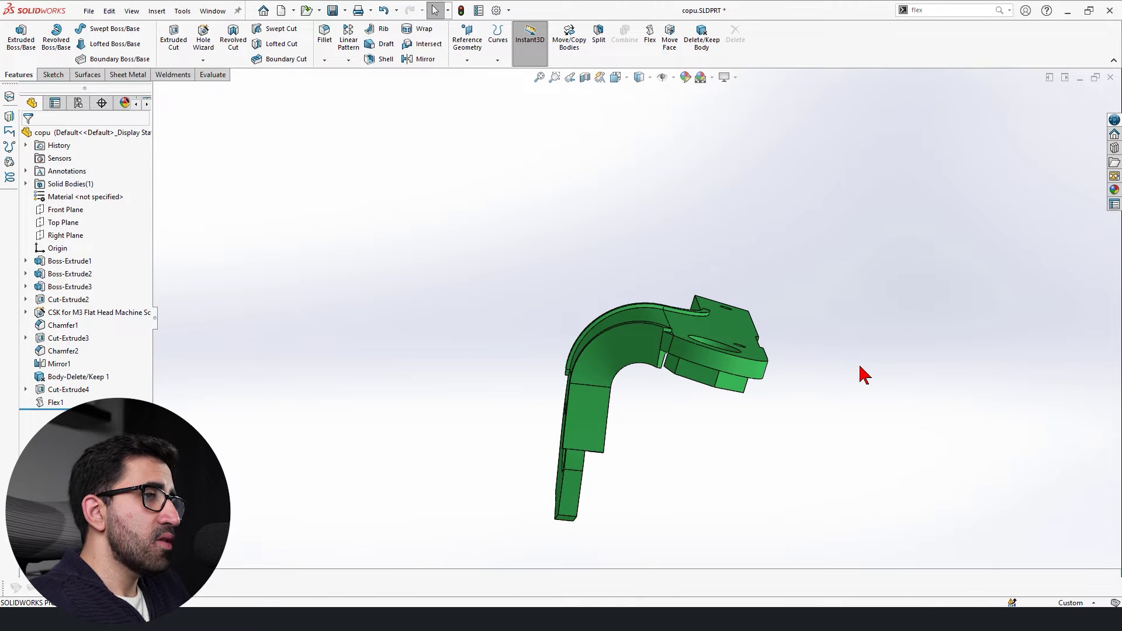
left_click(769, 372)
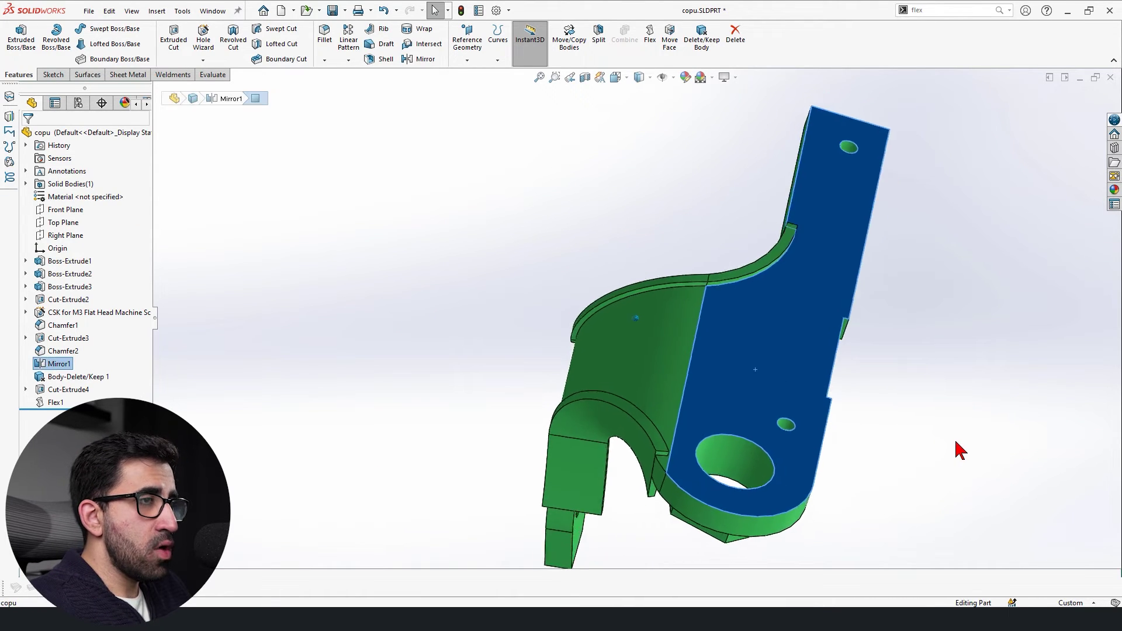
left_click(946, 444)
middle_click_drag(946, 445, 698, 249)
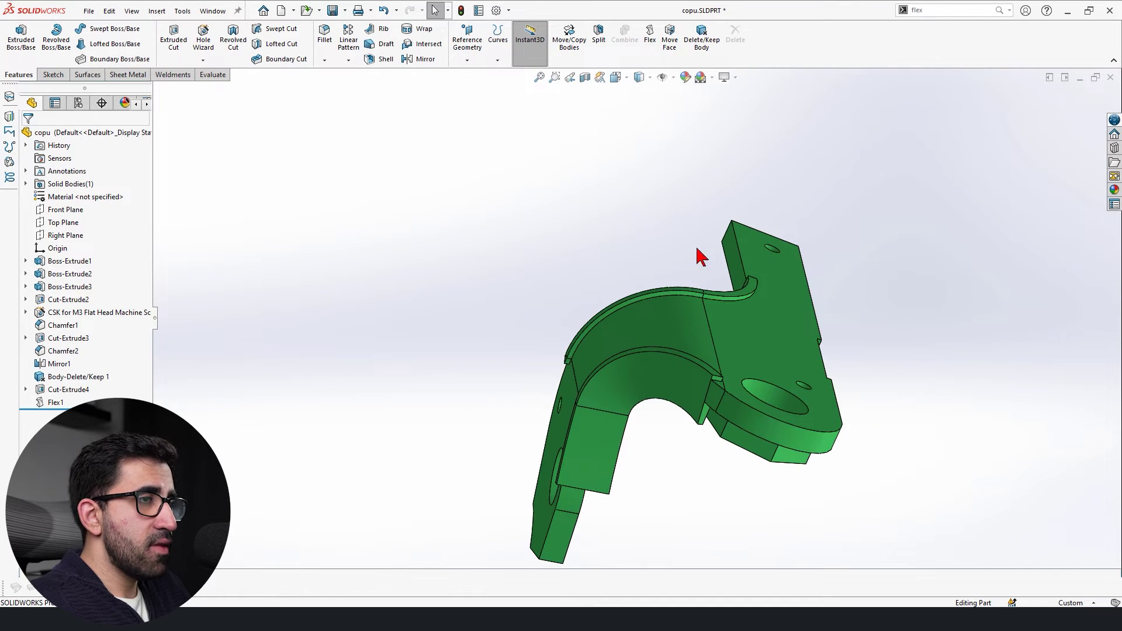
middle_click_drag(742, 334, 841, 497)
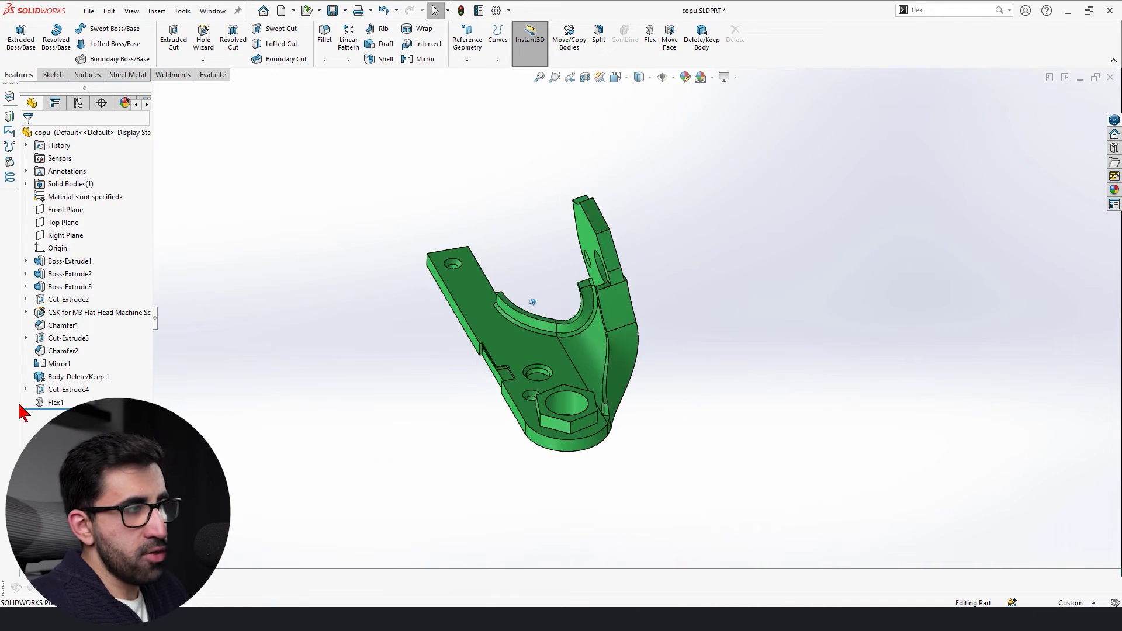
double_click(55, 403)
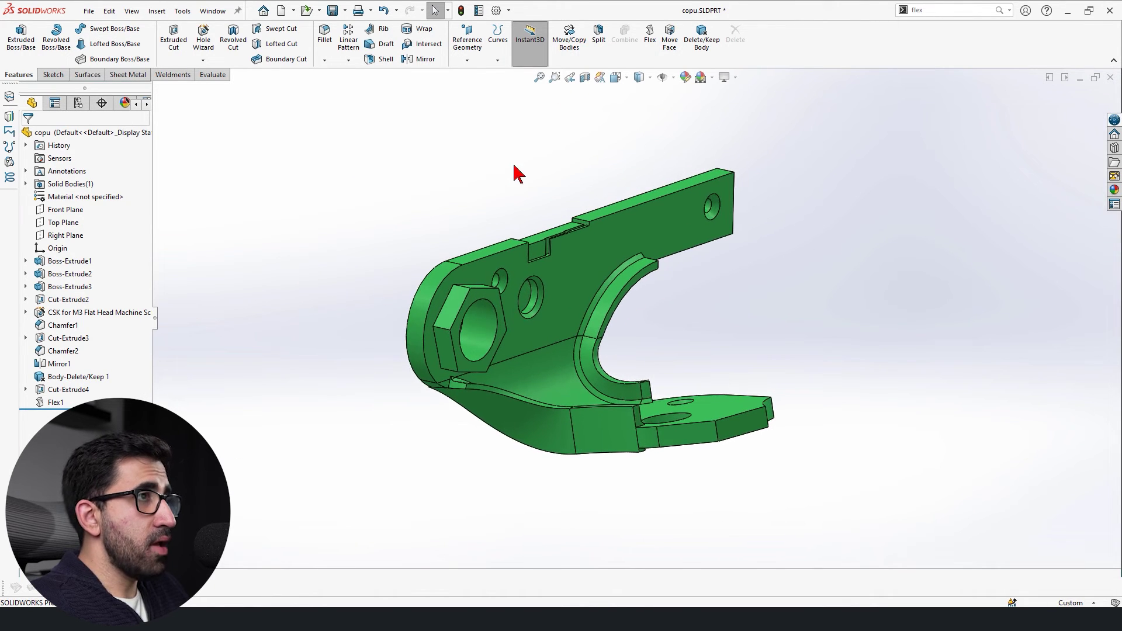
Add a Flex feature to the bracket body in Twisting mode with an 84-degree twist angle and accept it.
left_click(650, 34)
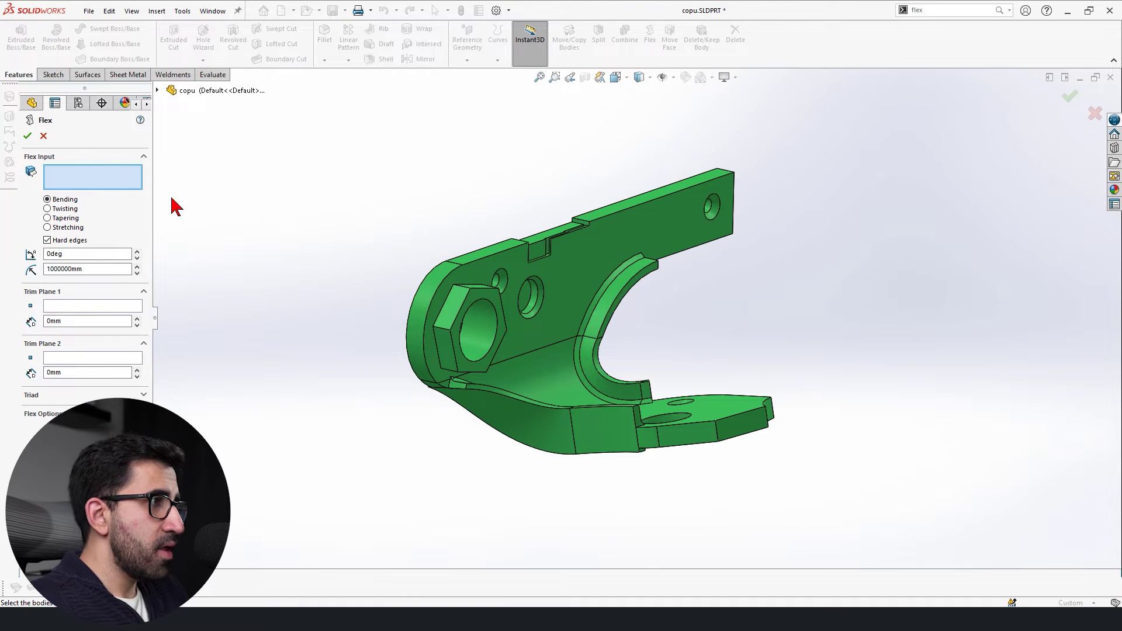
left_click(64, 209)
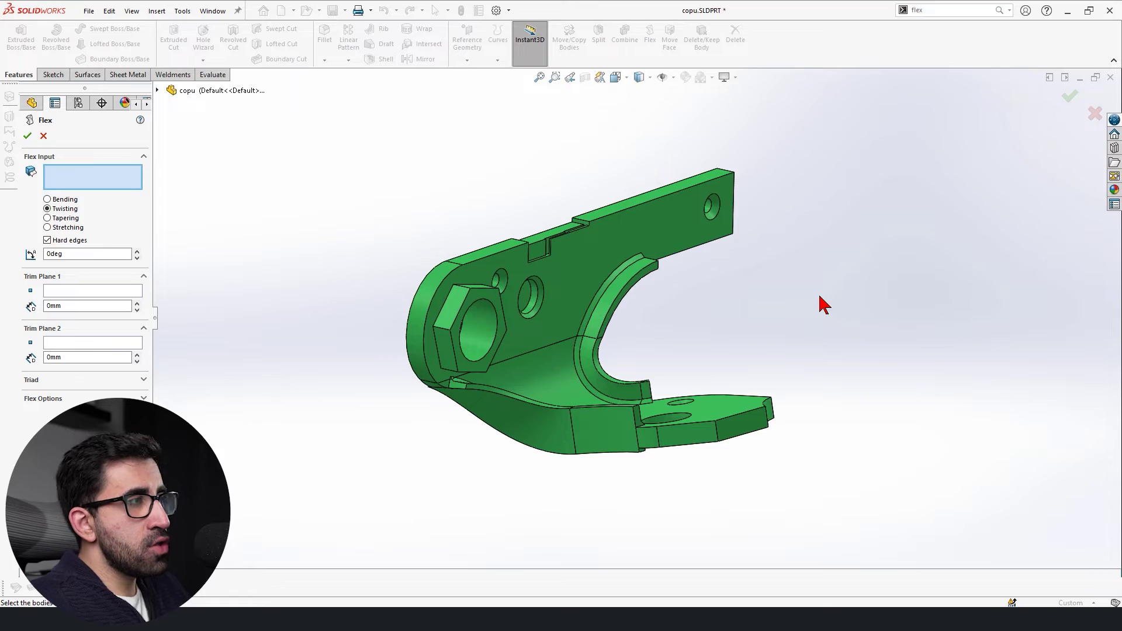
left_click(631, 237)
middle_click_drag(631, 237, 693, 401)
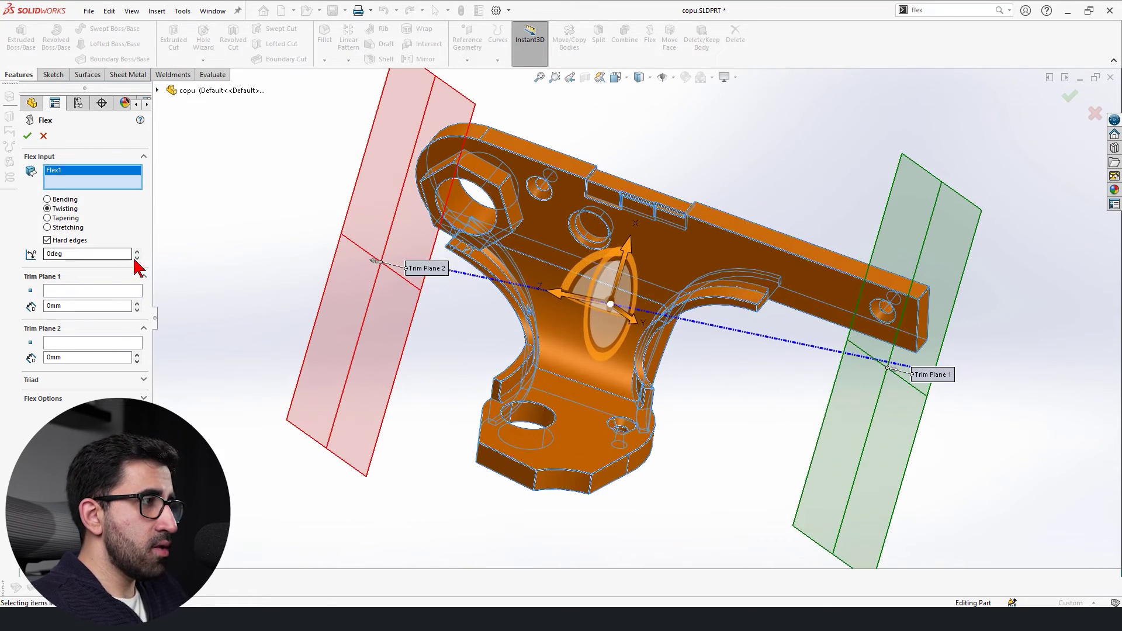
left_click(136, 251)
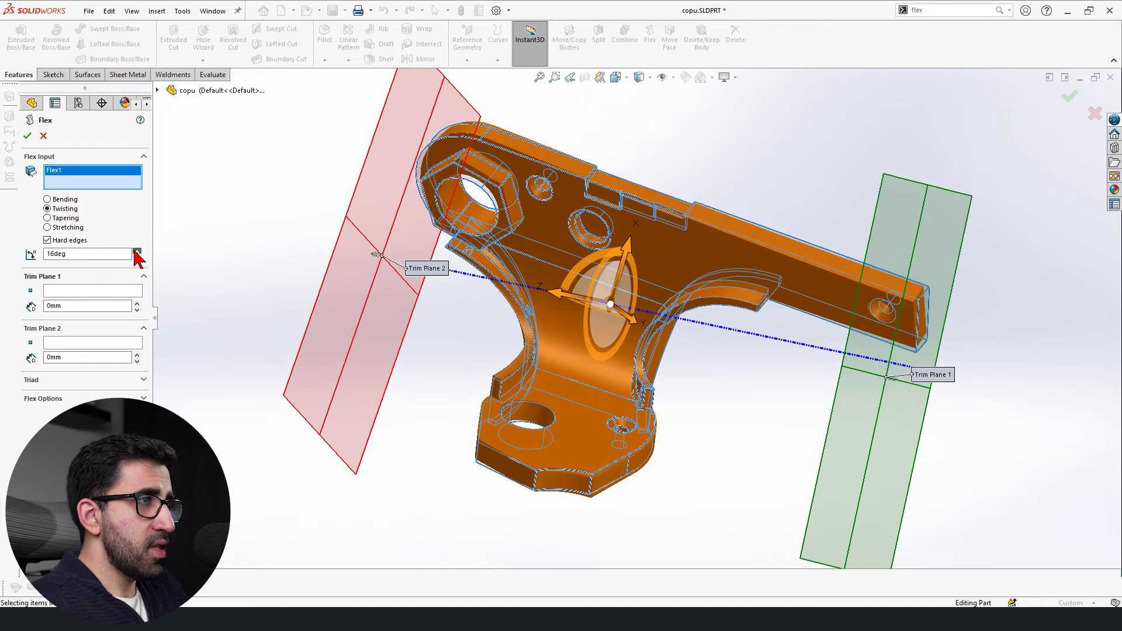
left_click(136, 251)
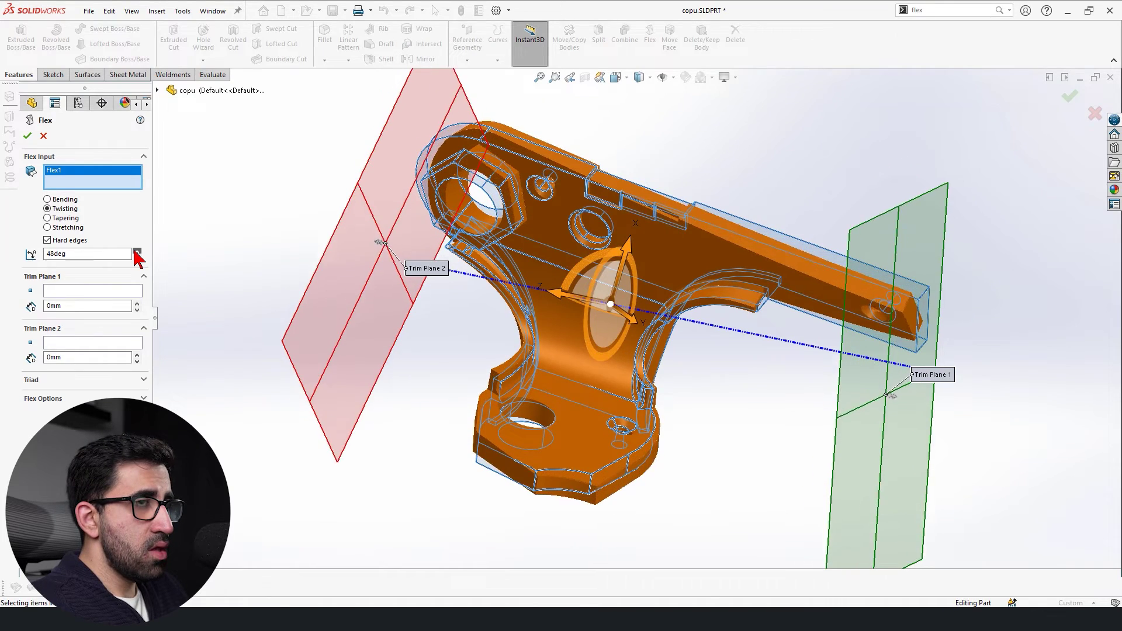
left_click(137, 251)
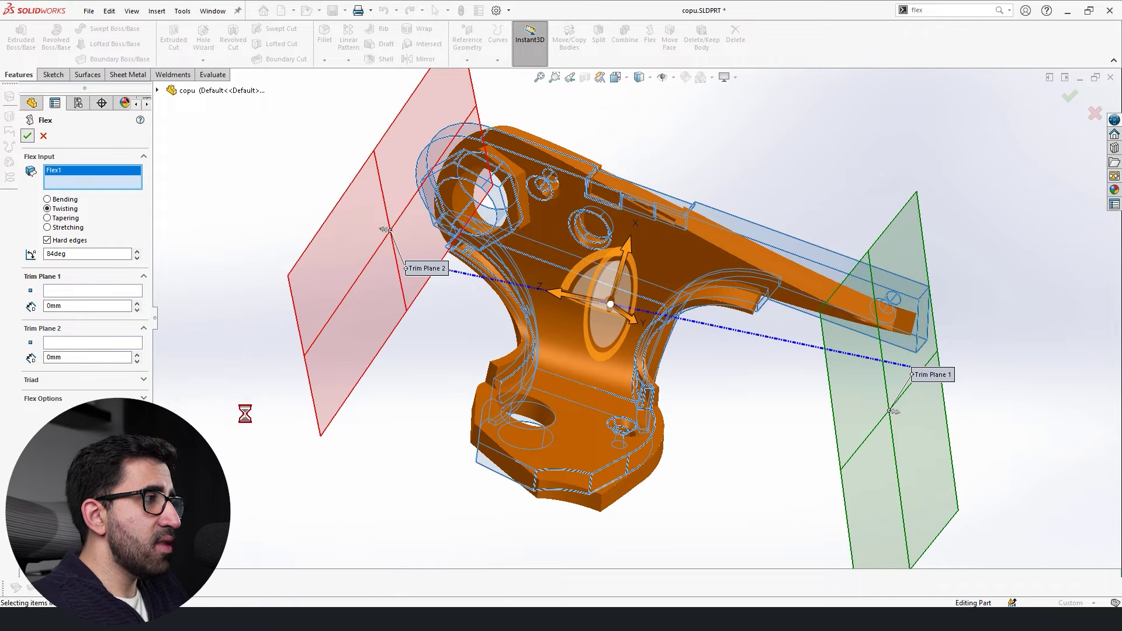
right_click(890, 313)
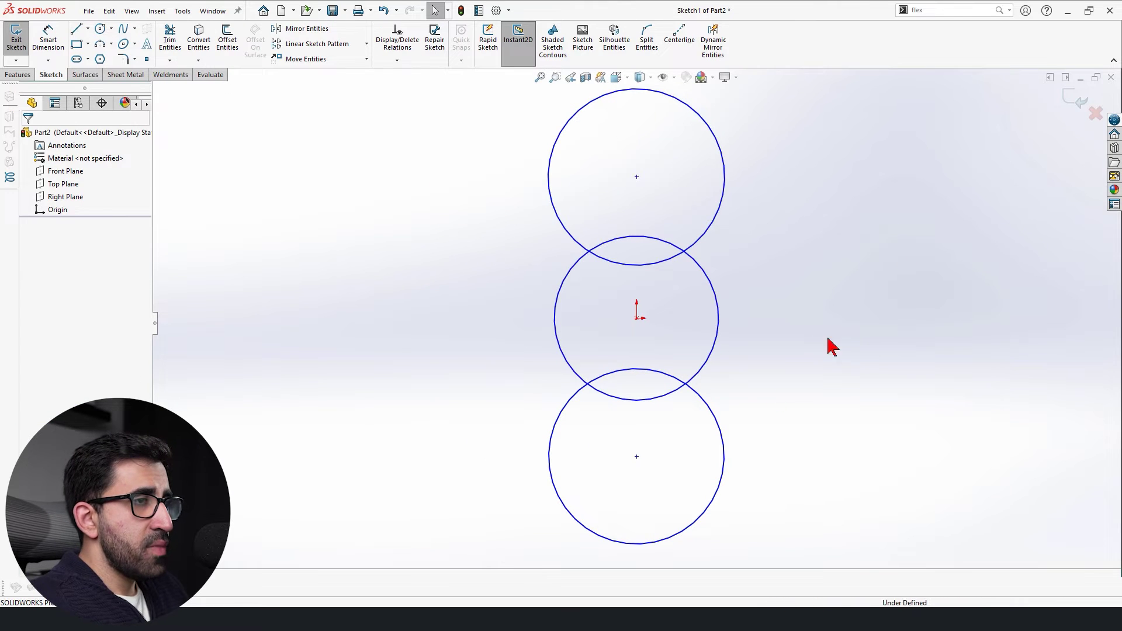
Trim the three overlapping circles to one closed profile with concave upper and lower edges, and extrude it 1000 mm with Mid Plane.
right_click_drag(828, 339, 761, 417)
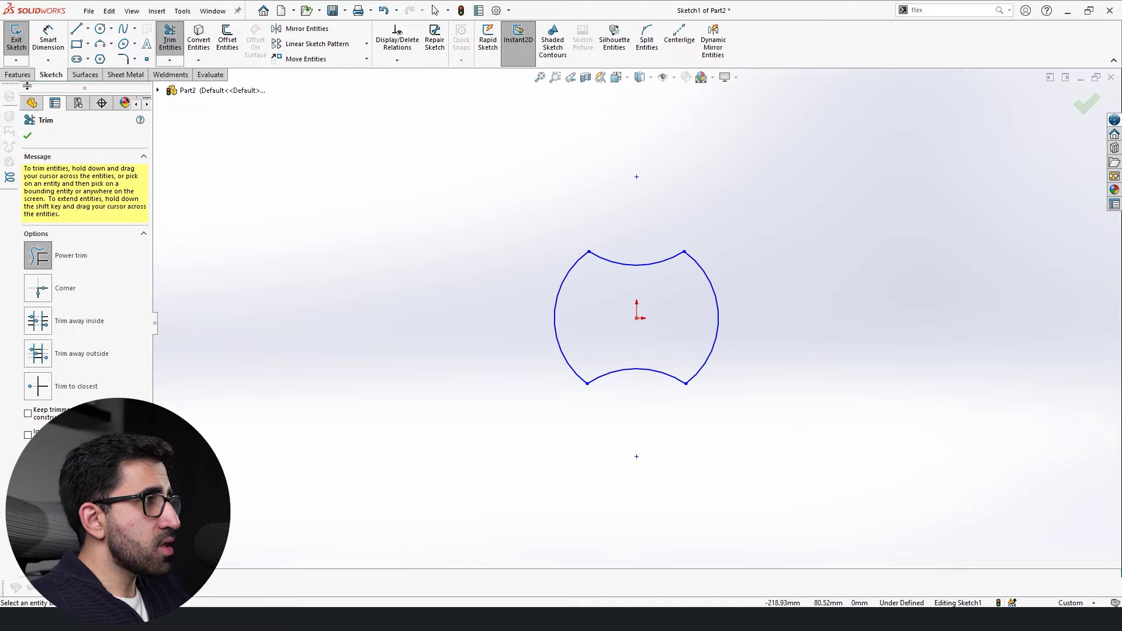
left_click(17, 74)
left_click(21, 38)
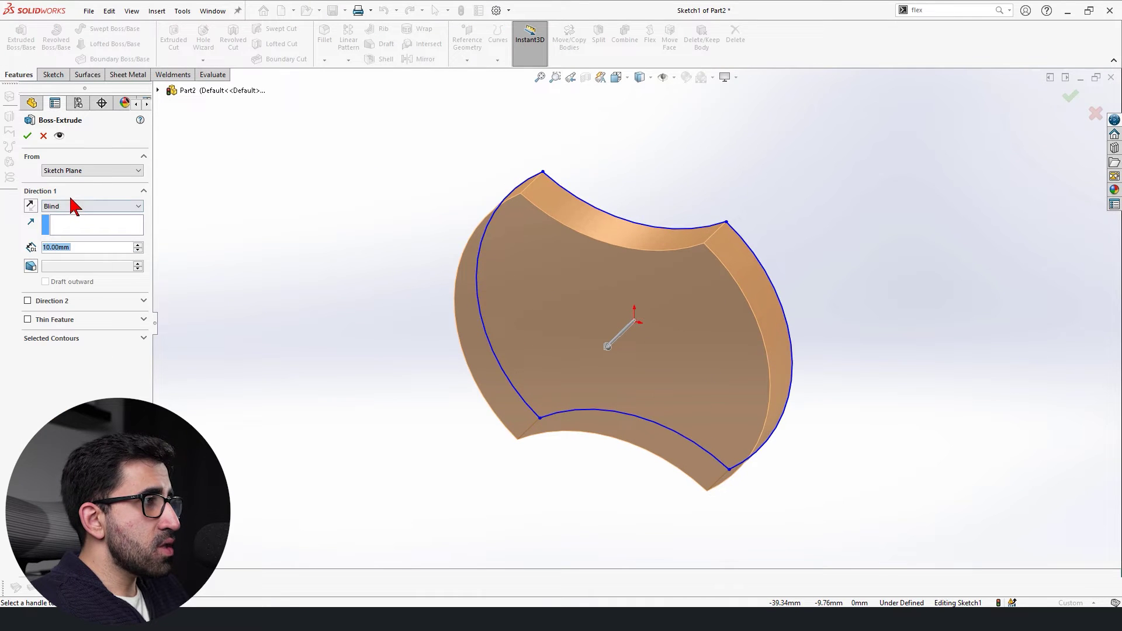
left_click(64, 249)
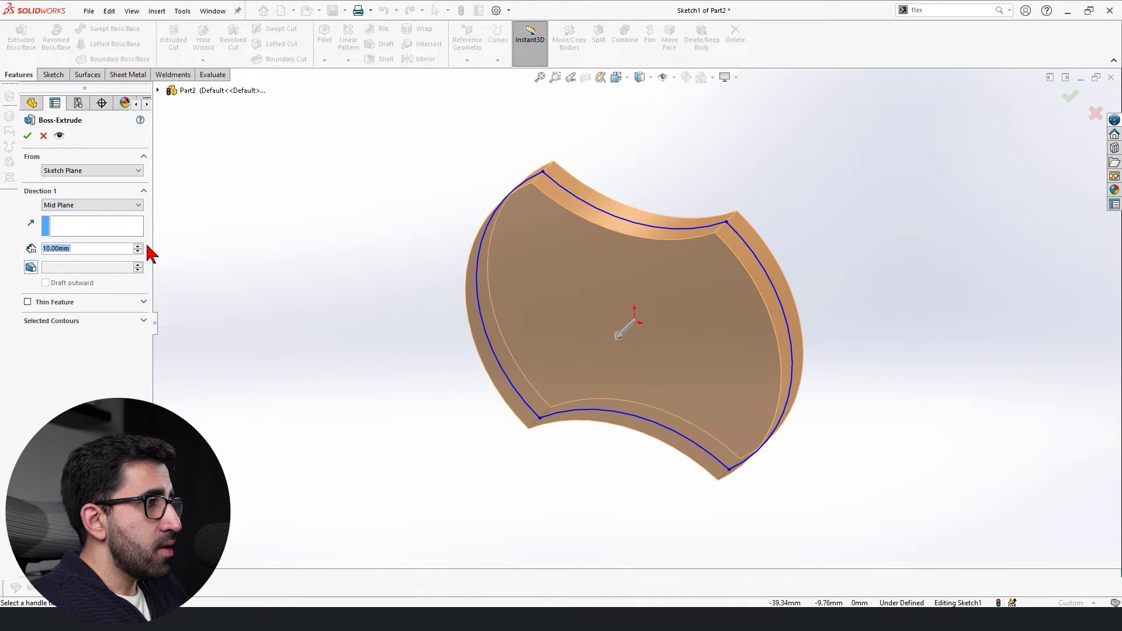
left_click(113, 250)
type("1000")
key("Return")
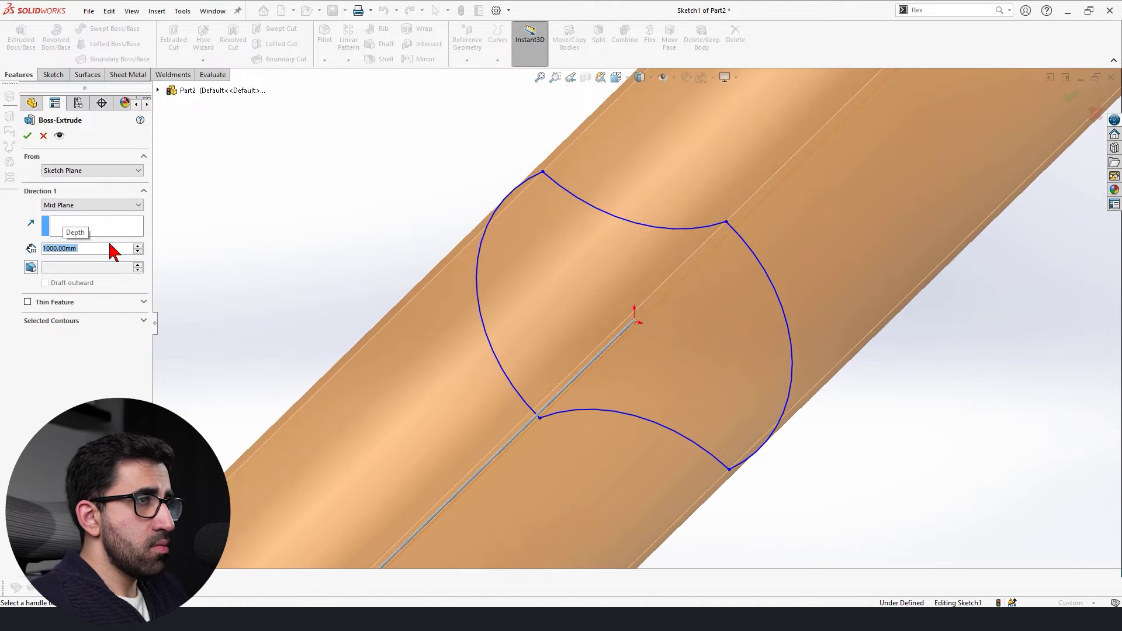
key("f")
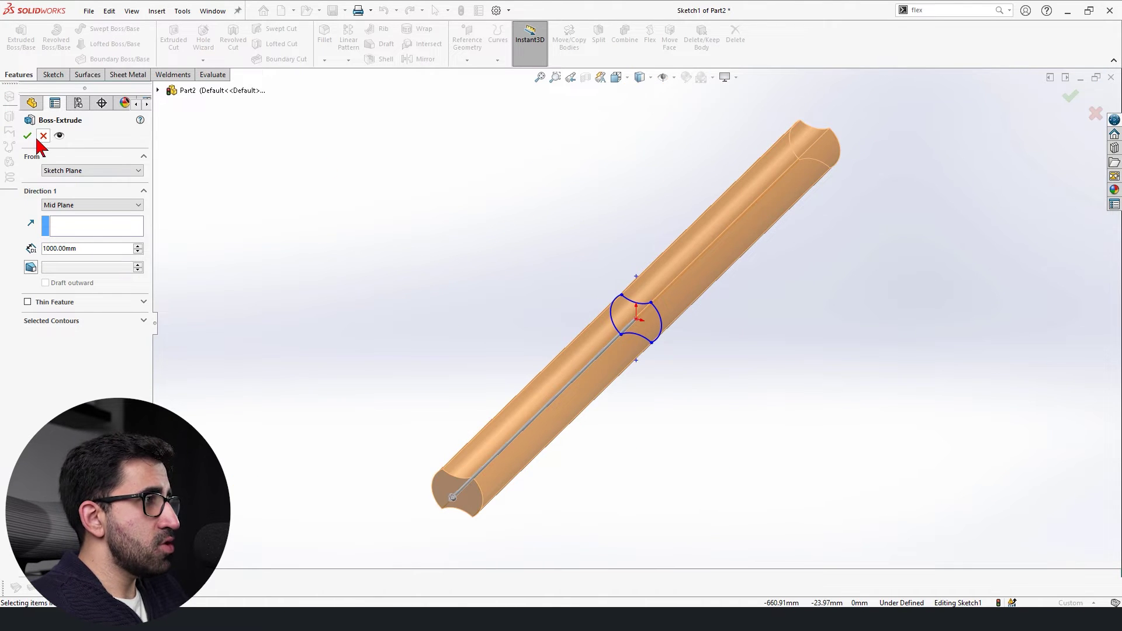
Twist the long extruded bar into a spiral with a Flex feature in Twisting mode, and inspect its helical grooves.
left_click(650, 35)
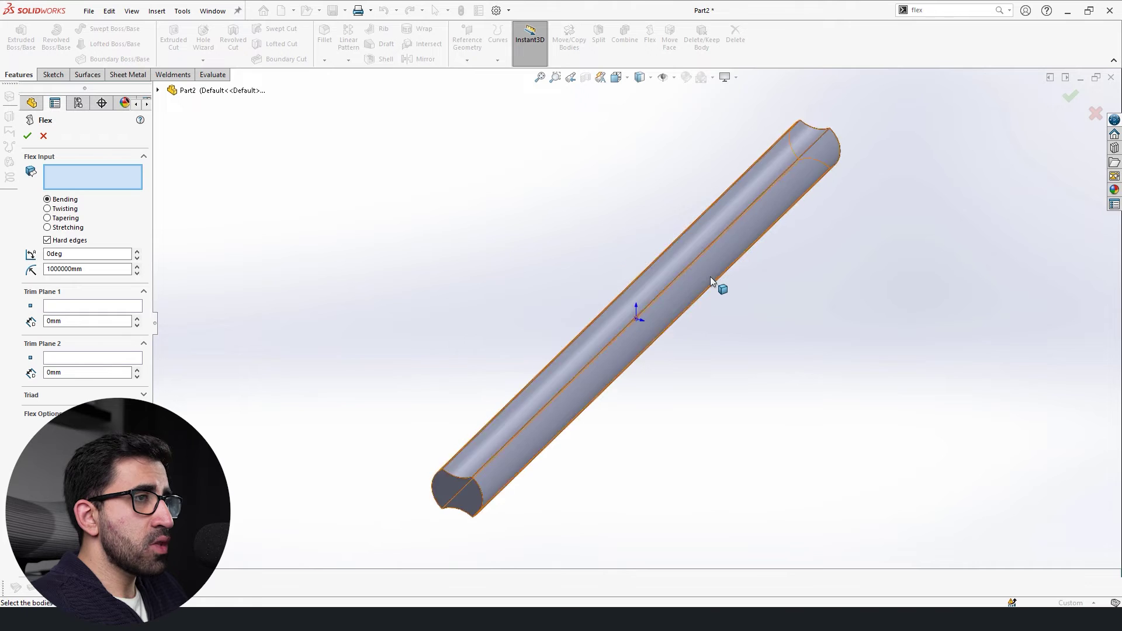
left_click(48, 209)
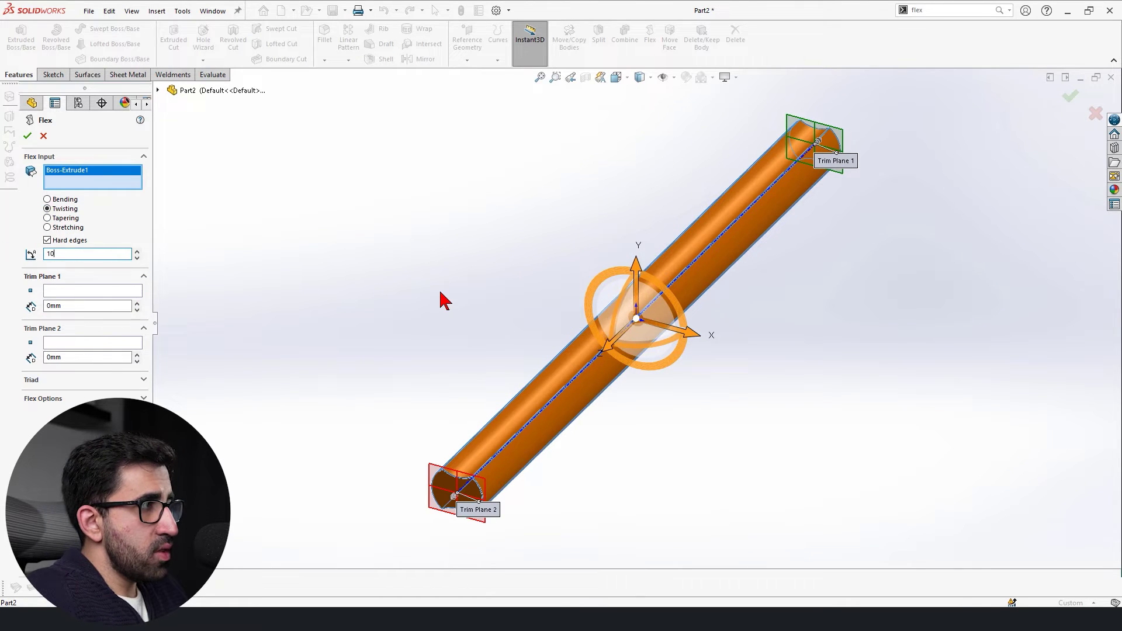
key("Return")
middle_click_drag(335, 224, 746, 471)
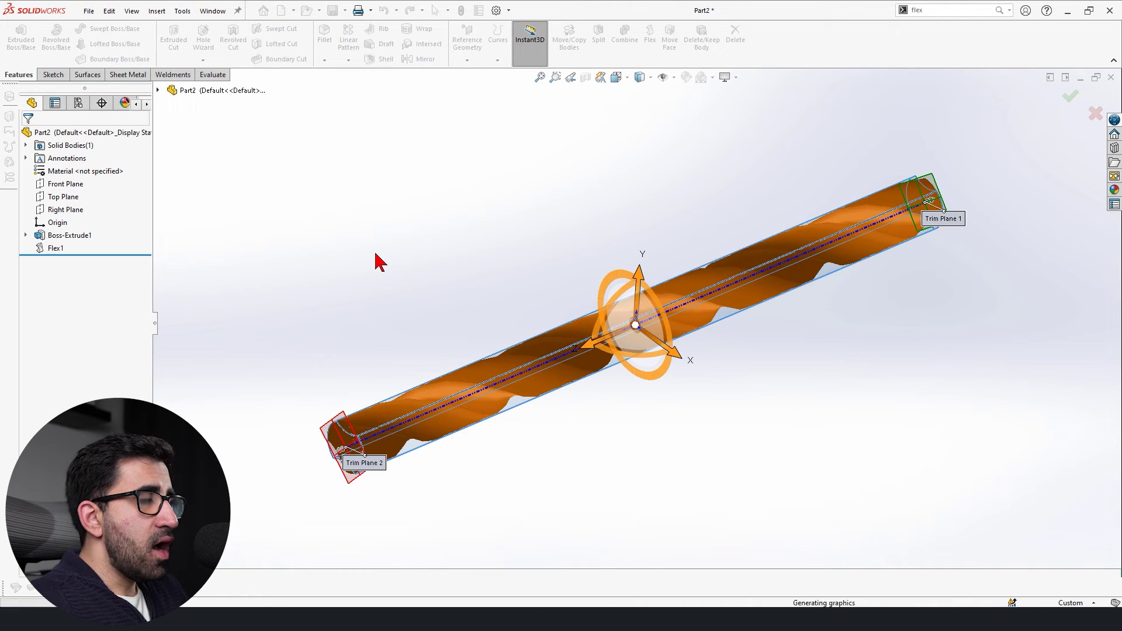
middle_click_drag(376, 258, 494, 497)
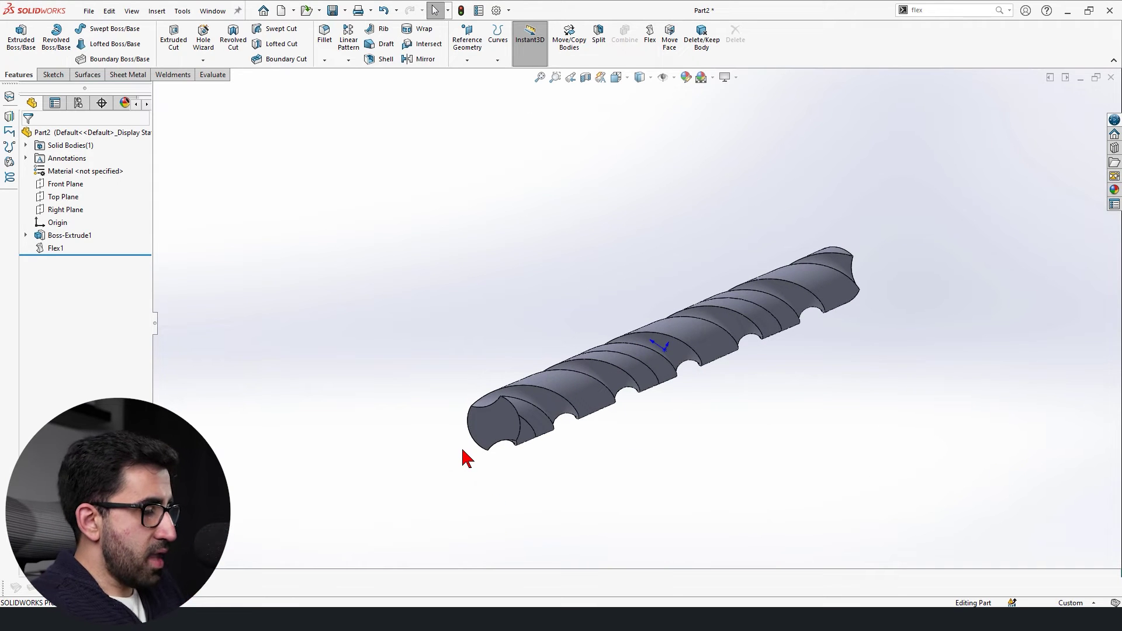
key("ctrl+Tab")
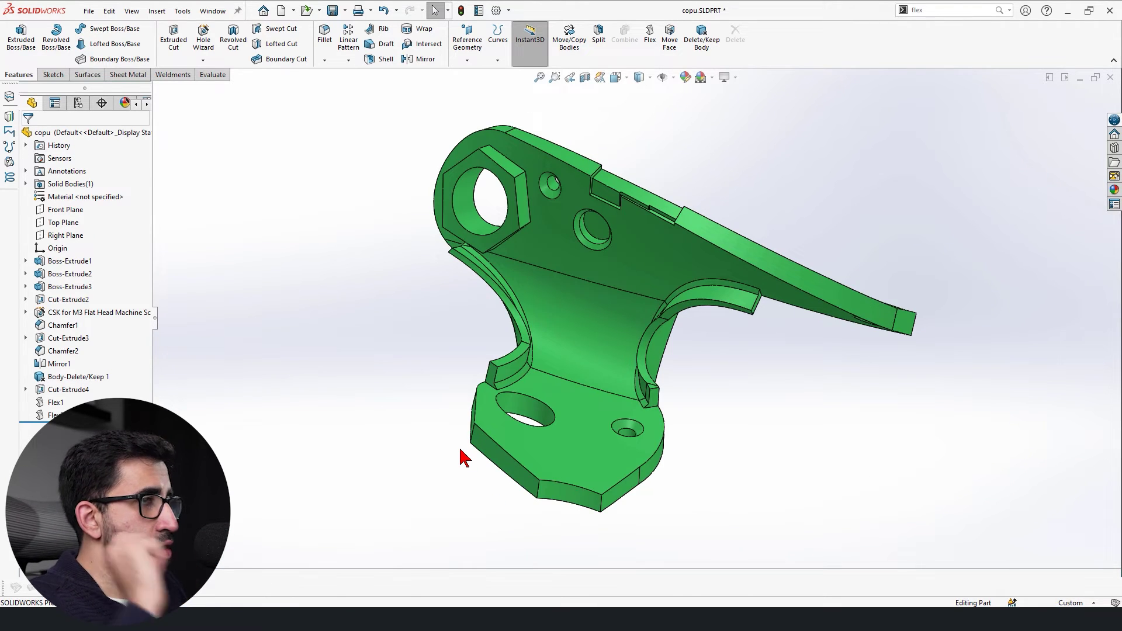
middle_click_drag(461, 458, 732, 202)
left_click(652, 38)
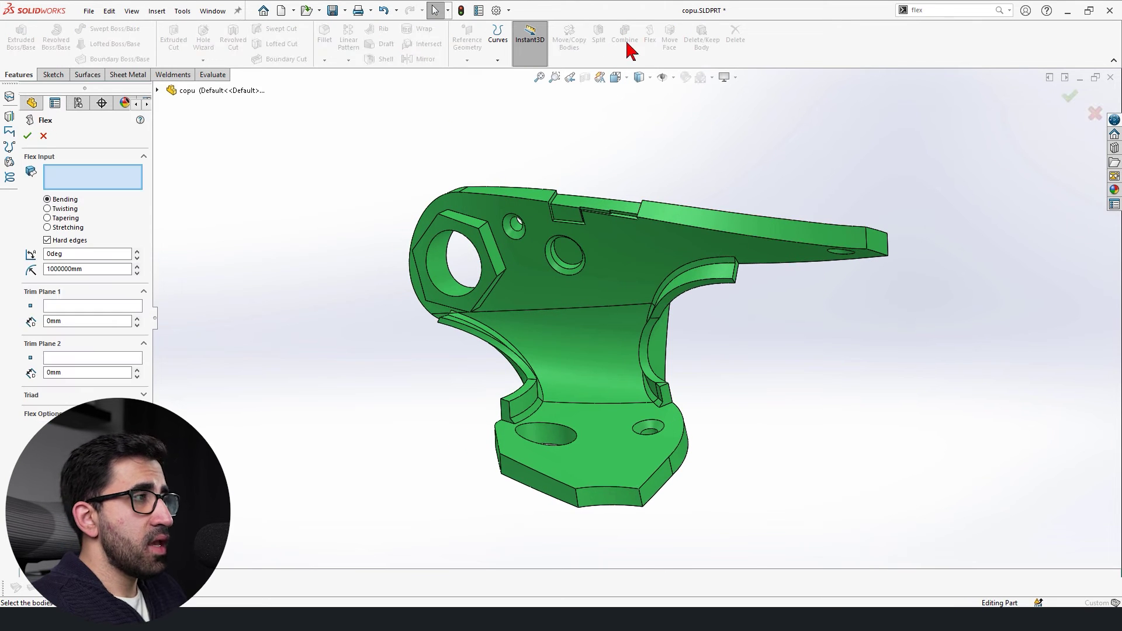
left_click(66, 219)
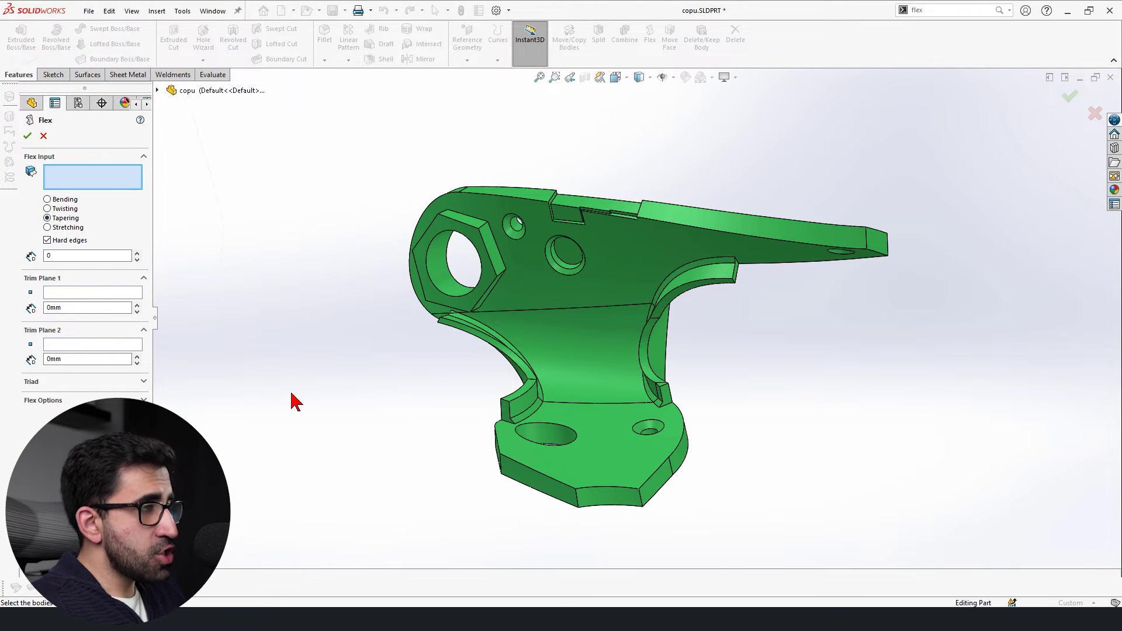
key("Escape")
key("ctrl+Tab")
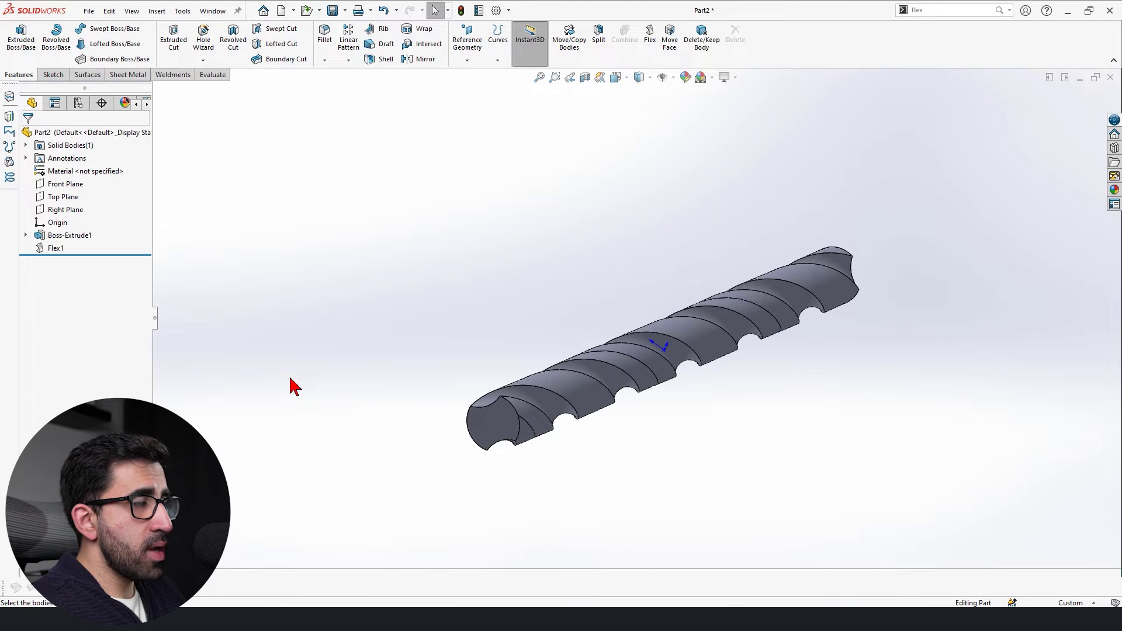
left_click(654, 320)
scroll(88, 263, "down", 5)
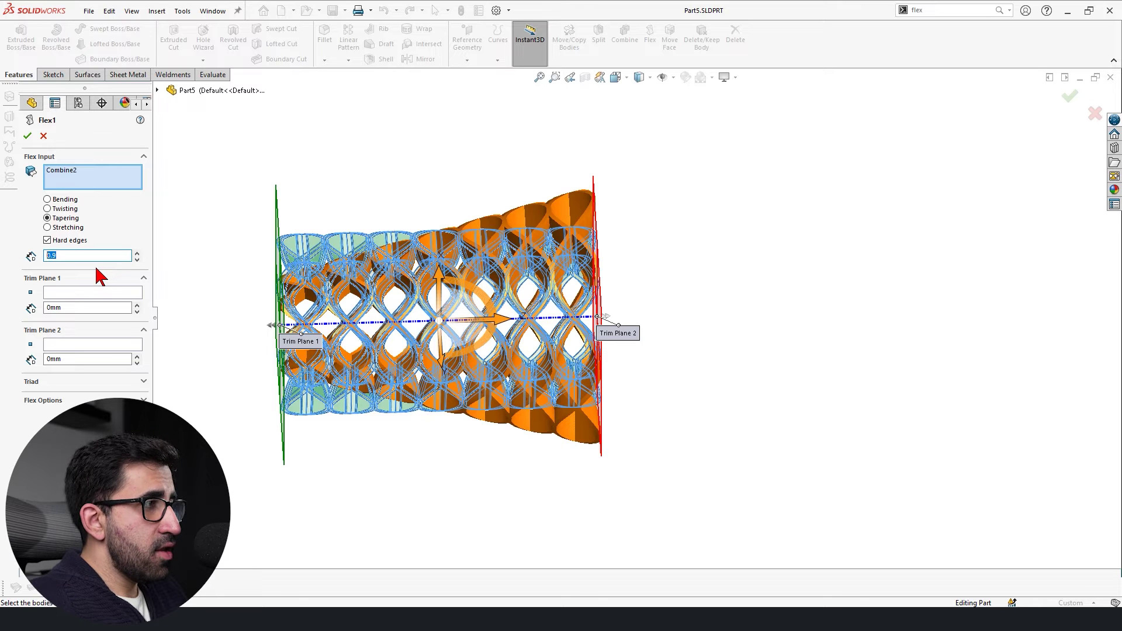
Vary the taper factor of Flex1 on the lattice body in Part5 down to -0.9 and back to 1.
left_click(137, 253)
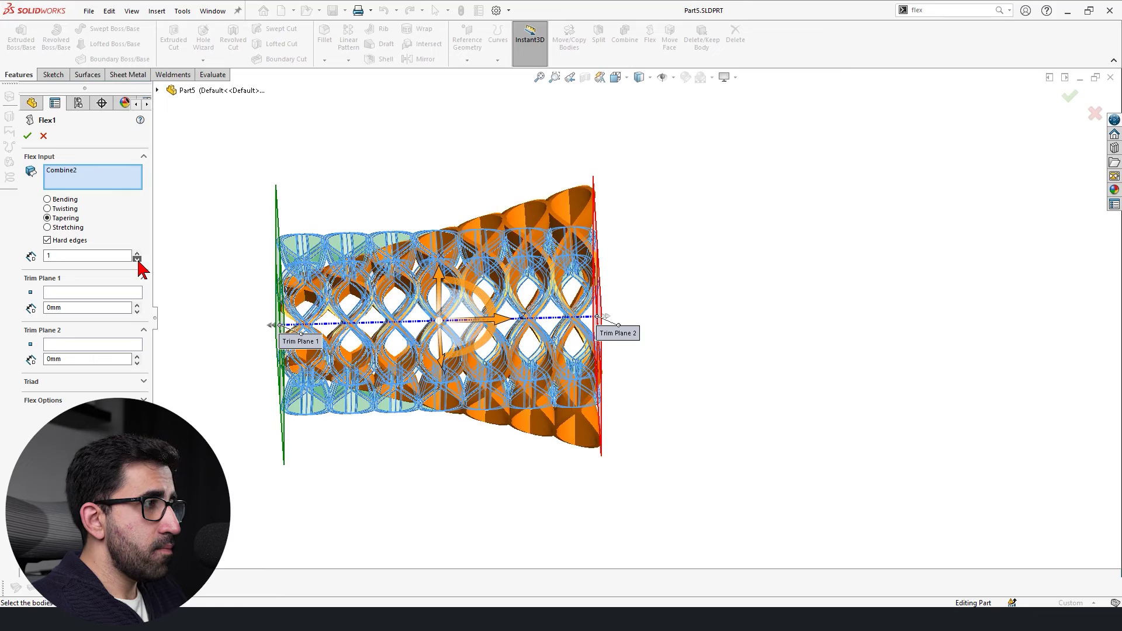
left_click(137, 259)
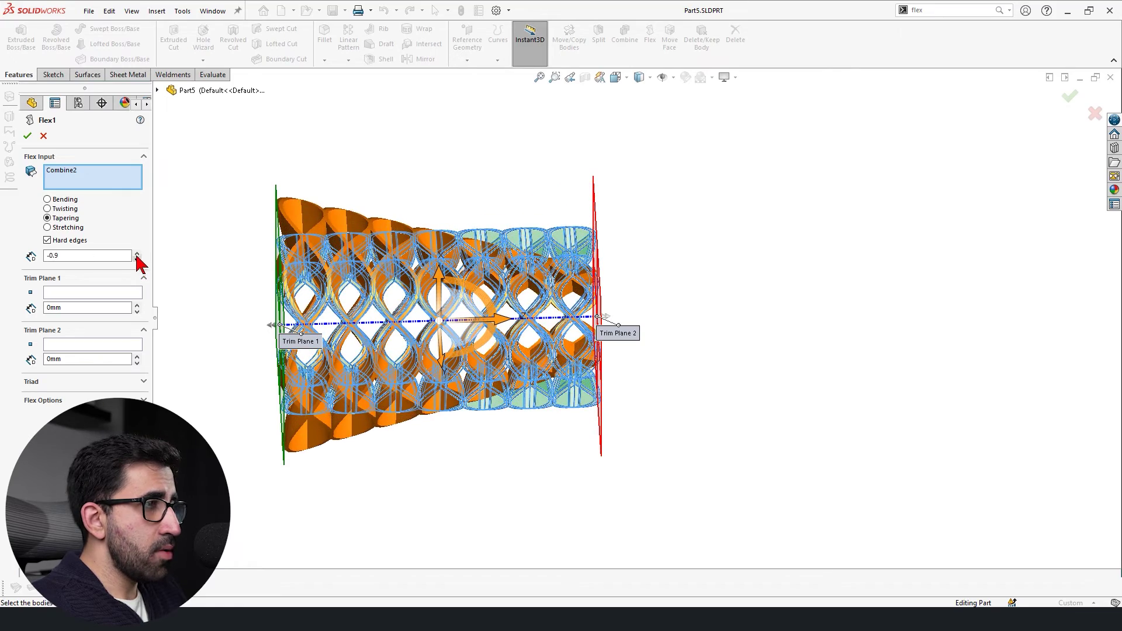
left_click(137, 253)
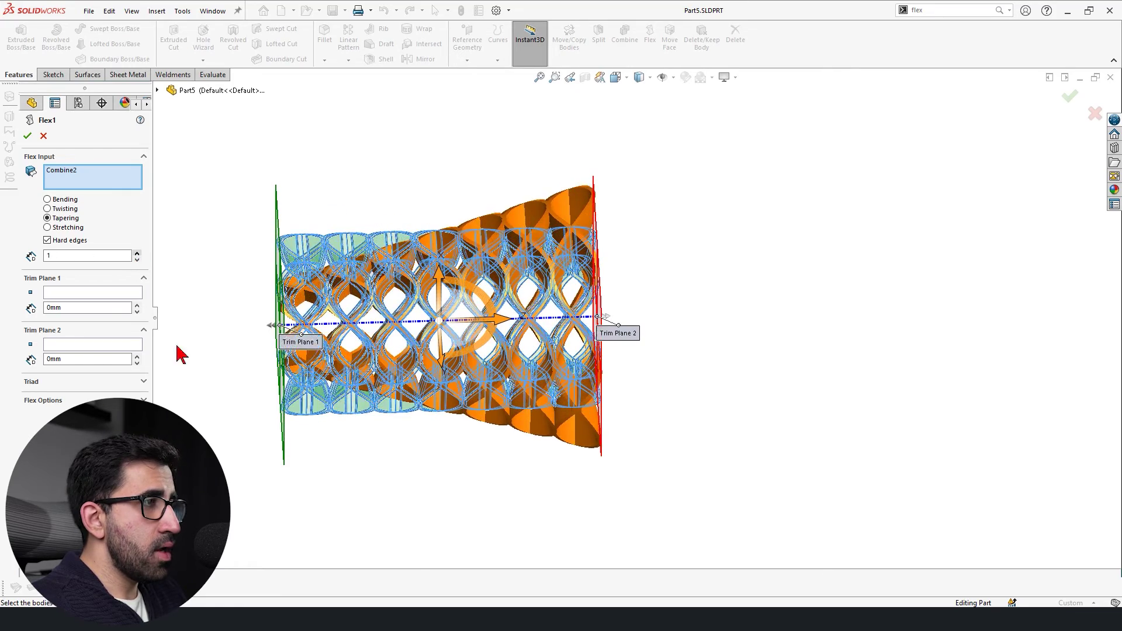
middle_click_drag(177, 346, 346, 469)
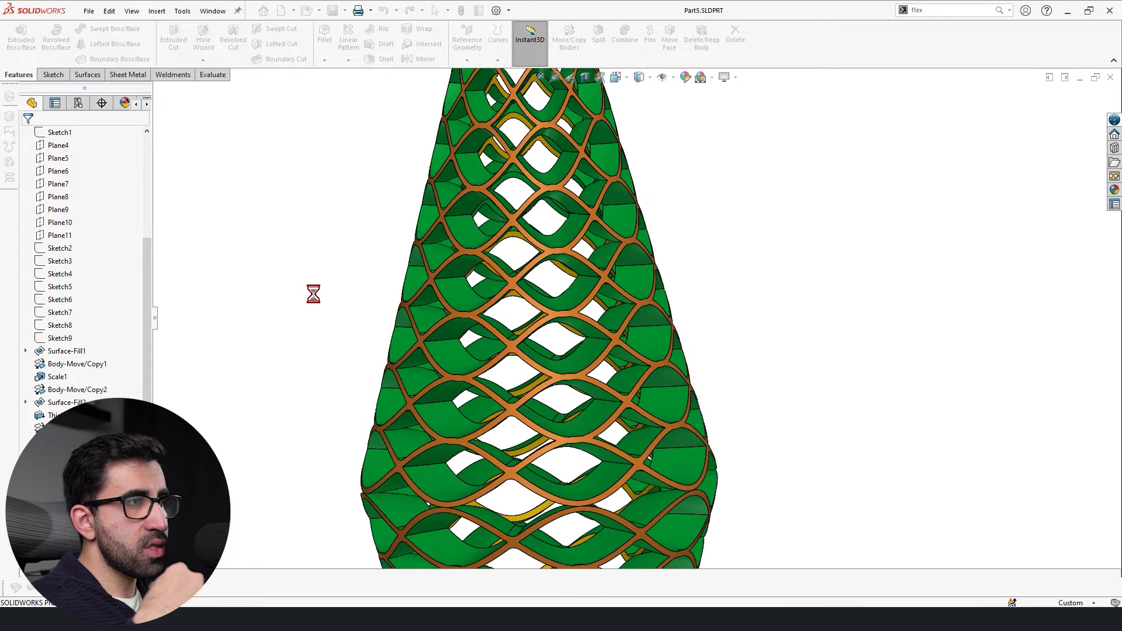
Switch to the bracket document, create a new part, and sketch a V of two lines meeting at the origin on the Front Plane.
key("ctrl+Tab")
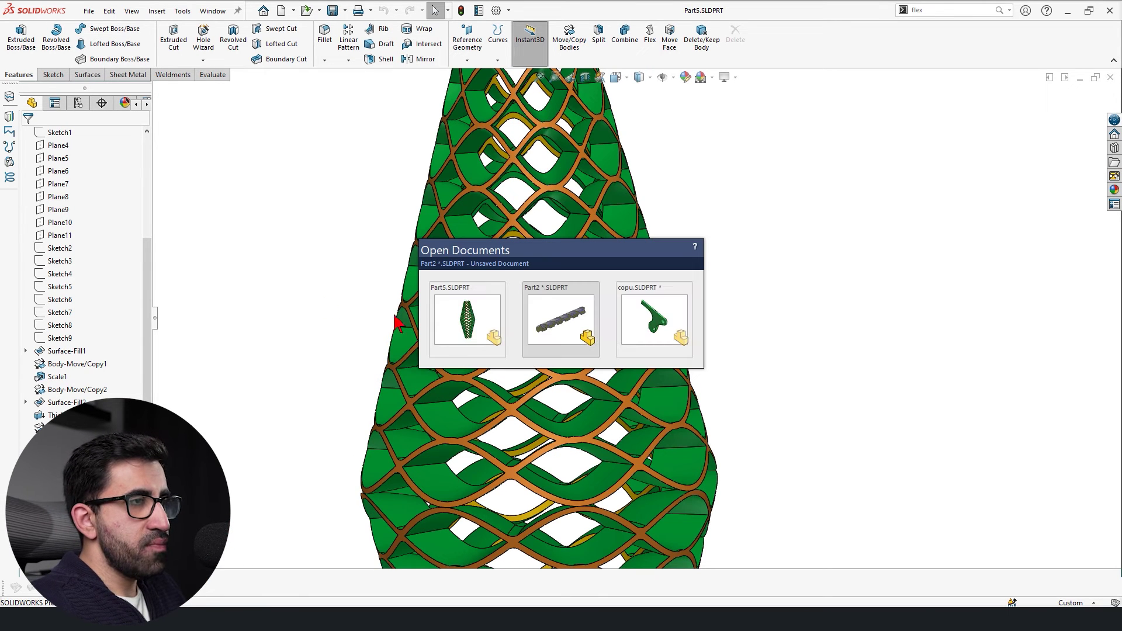
left_click(678, 307)
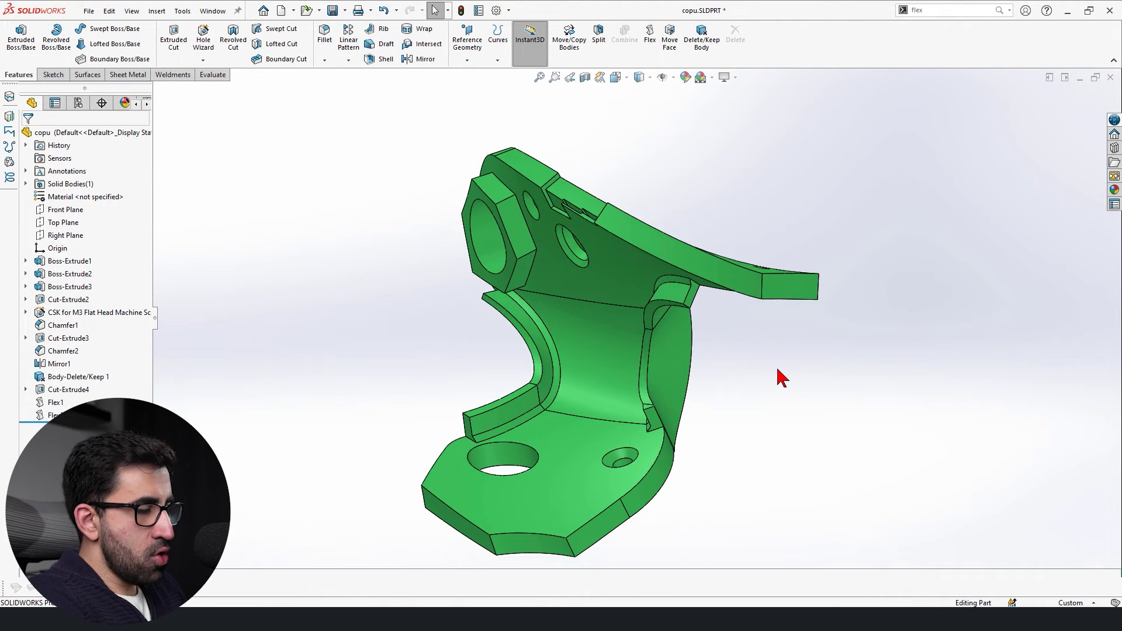
key("ctrl+n")
key("Return")
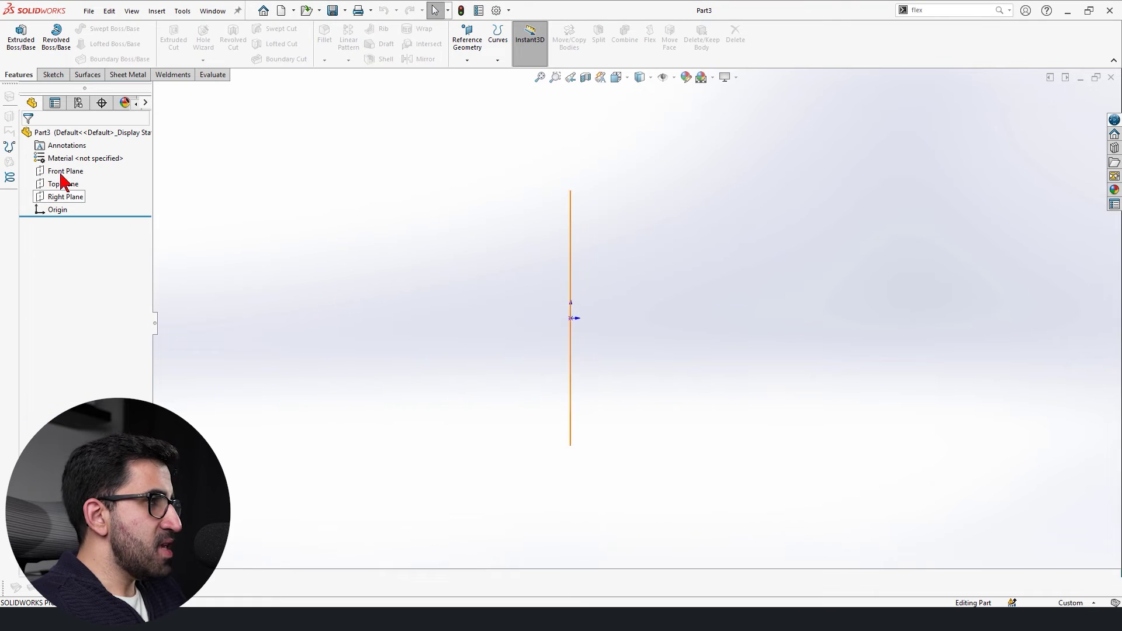
left_click(64, 170)
key("l")
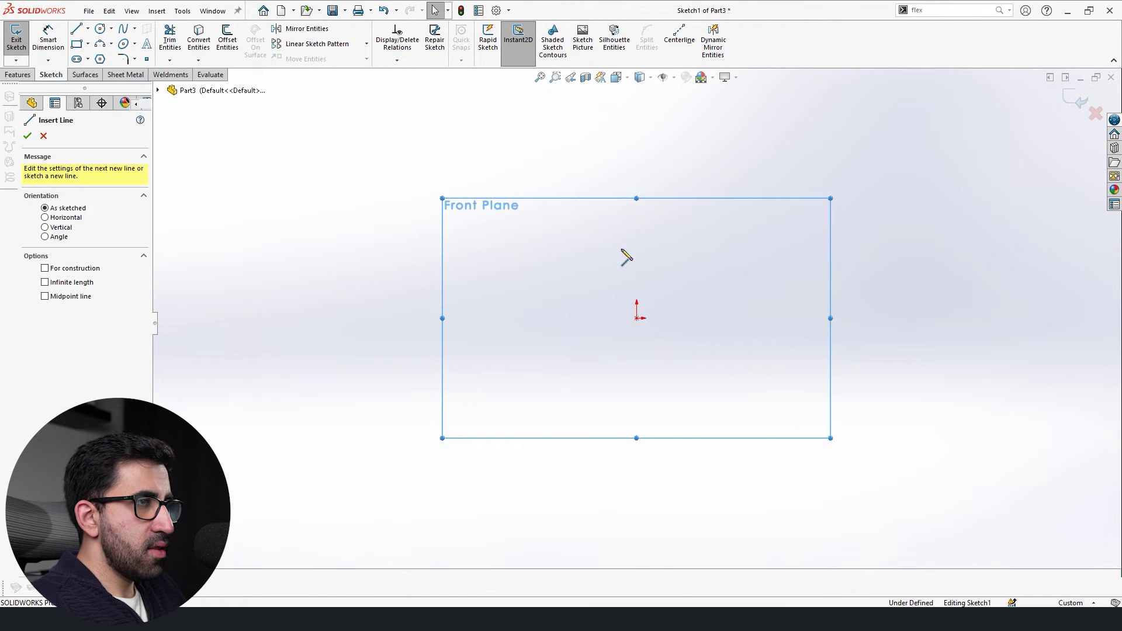
left_click(532, 207)
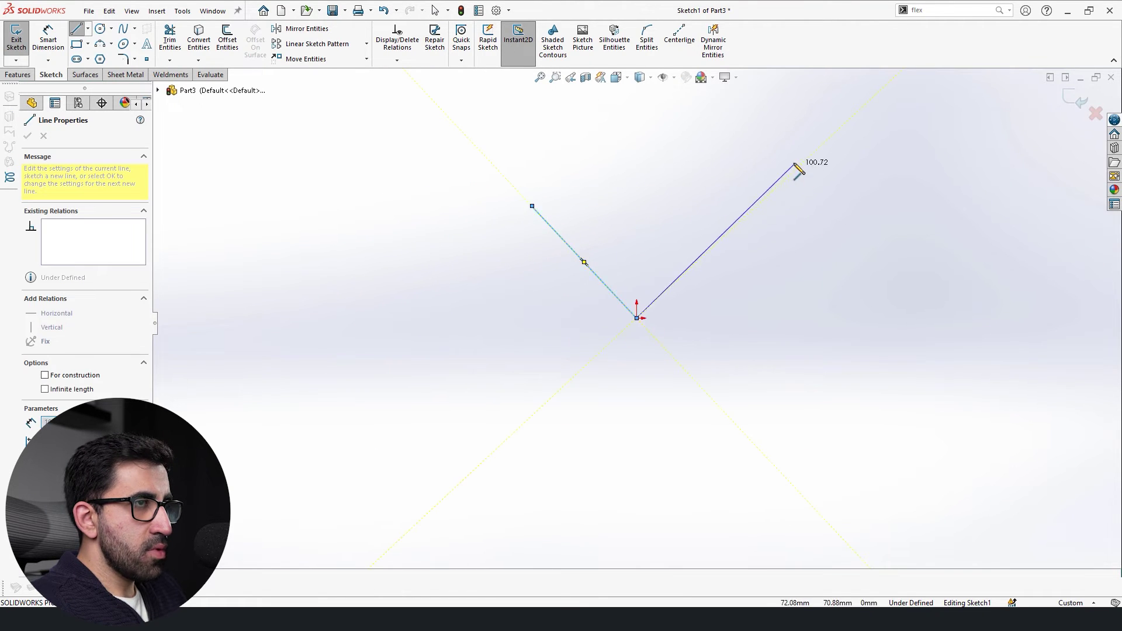
left_click(745, 207)
key("Escape")
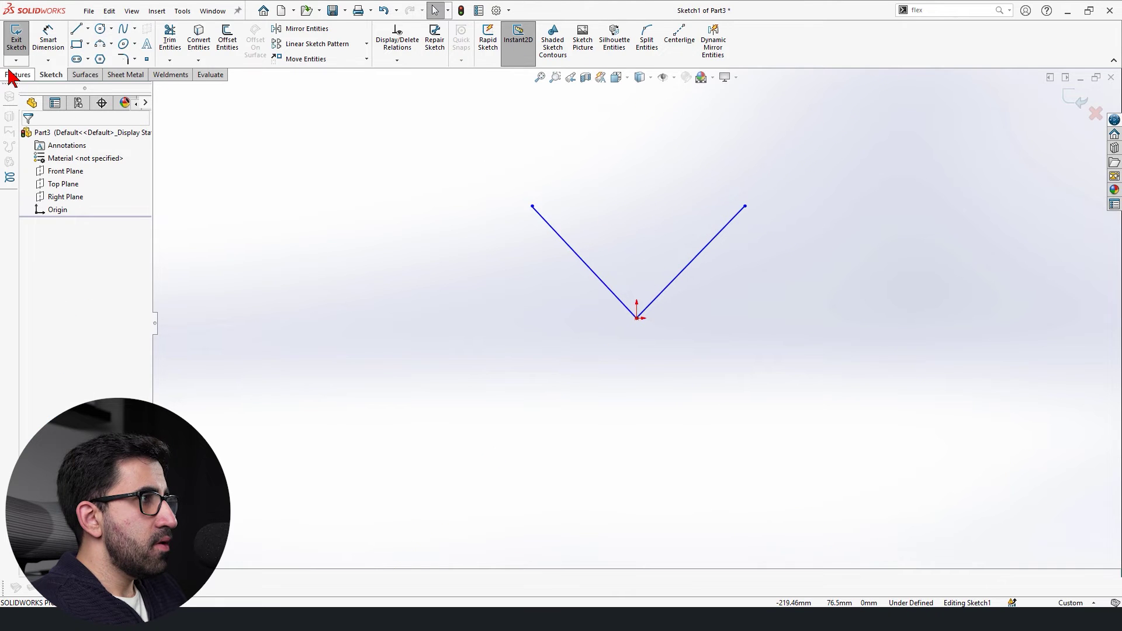
Extrude the V sketch as a thin feature with a Blind depth of 10 mm and a wall thickness of 10 mm.
left_click(14, 75)
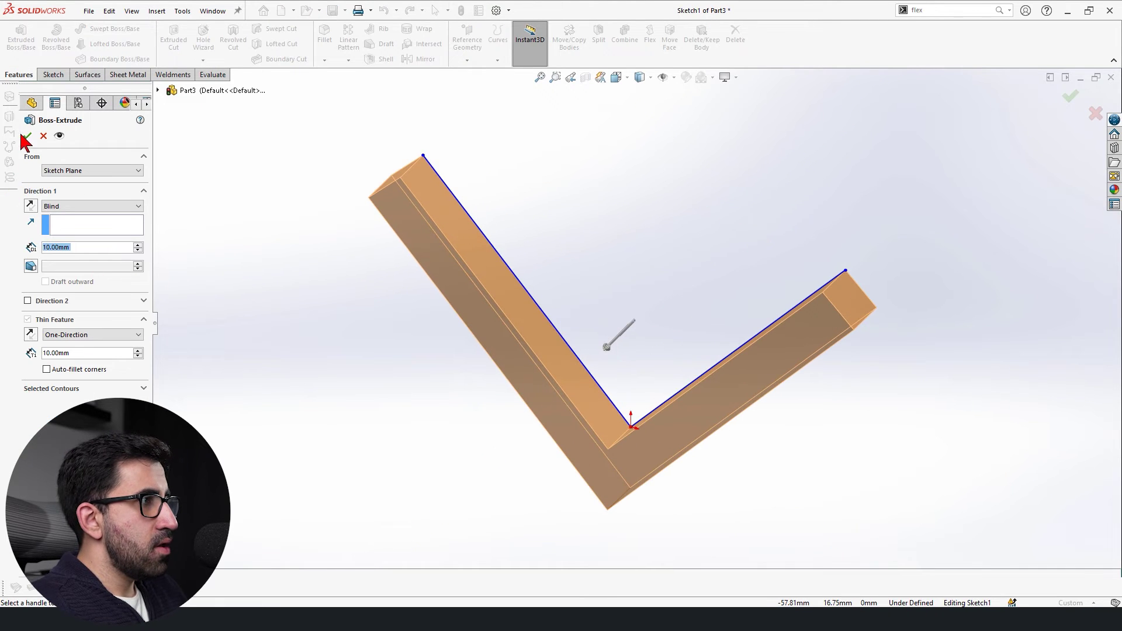
left_click(26, 135)
scroll(549, 319, "up", 2)
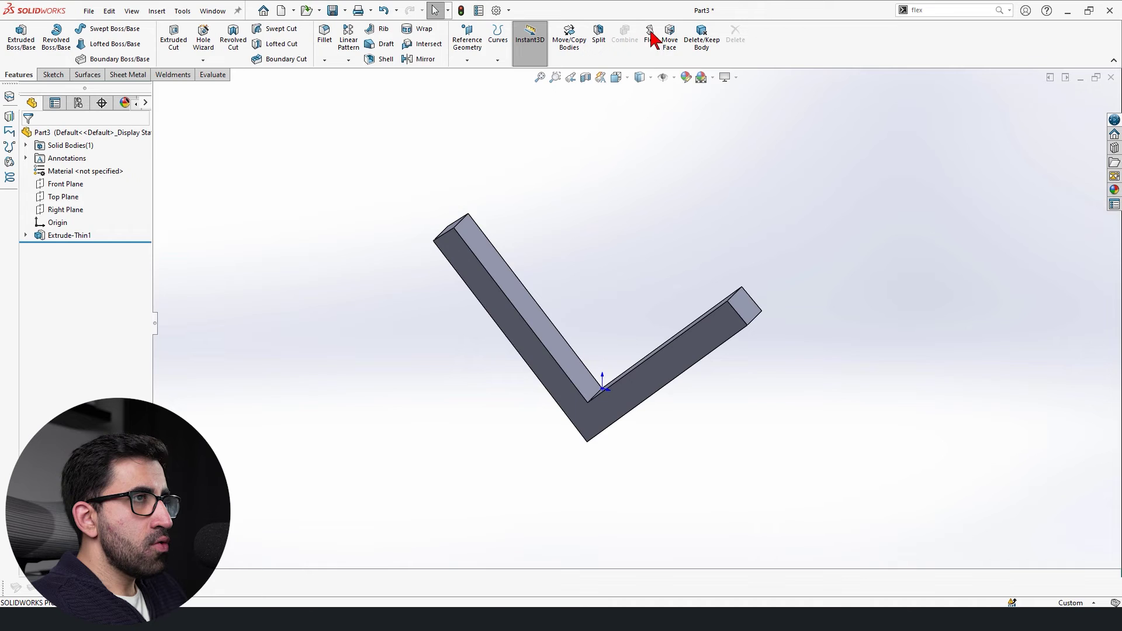
Start a Flex feature on the thin-extruded V body and set it to Stretching mode.
left_click(651, 35)
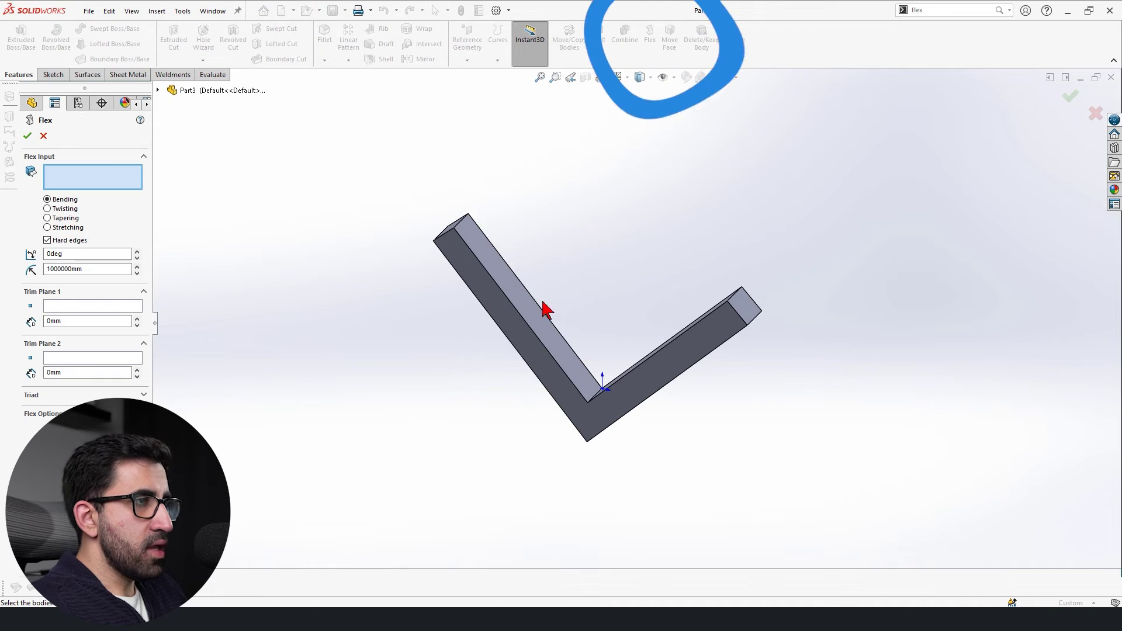
left_click(51, 228)
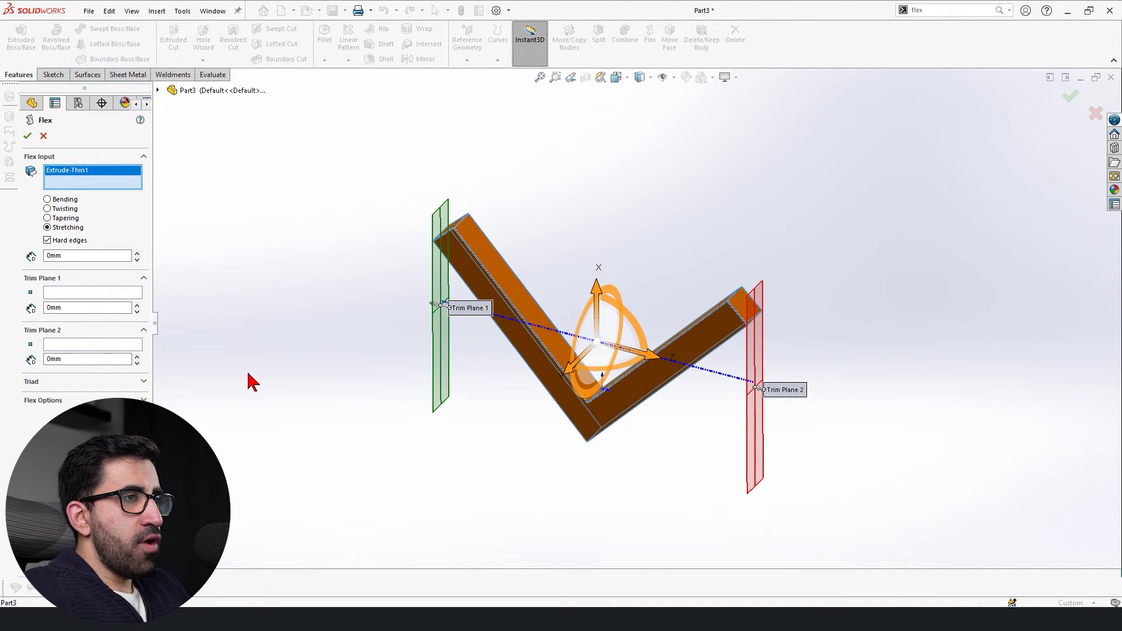
mouse_move(606, 441)
middle_mouse_down()
mouse_move(664, 401)
mouse_move(639, 414)
mouse_move(634, 382)
mouse_move(507, 380)
mouse_move(635, 459)
mouse_move(594, 446)
middle_mouse_up()
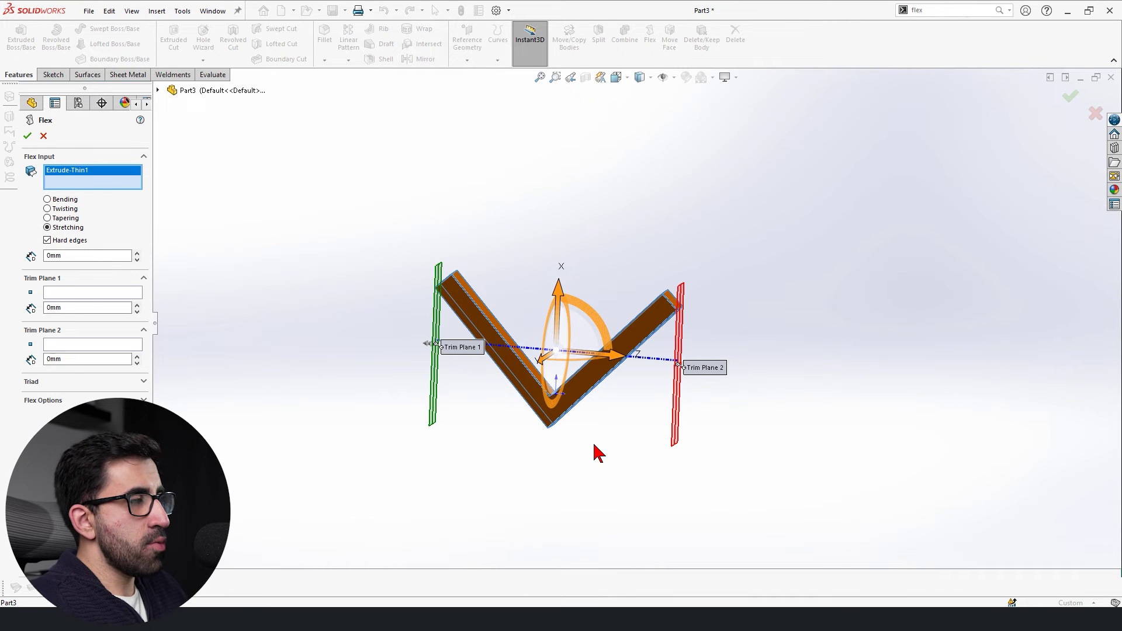
Increase the Flex stretch distance in stages through 100 mm and 200 mm to 290 mm to spread the V's arms.
left_click(138, 253)
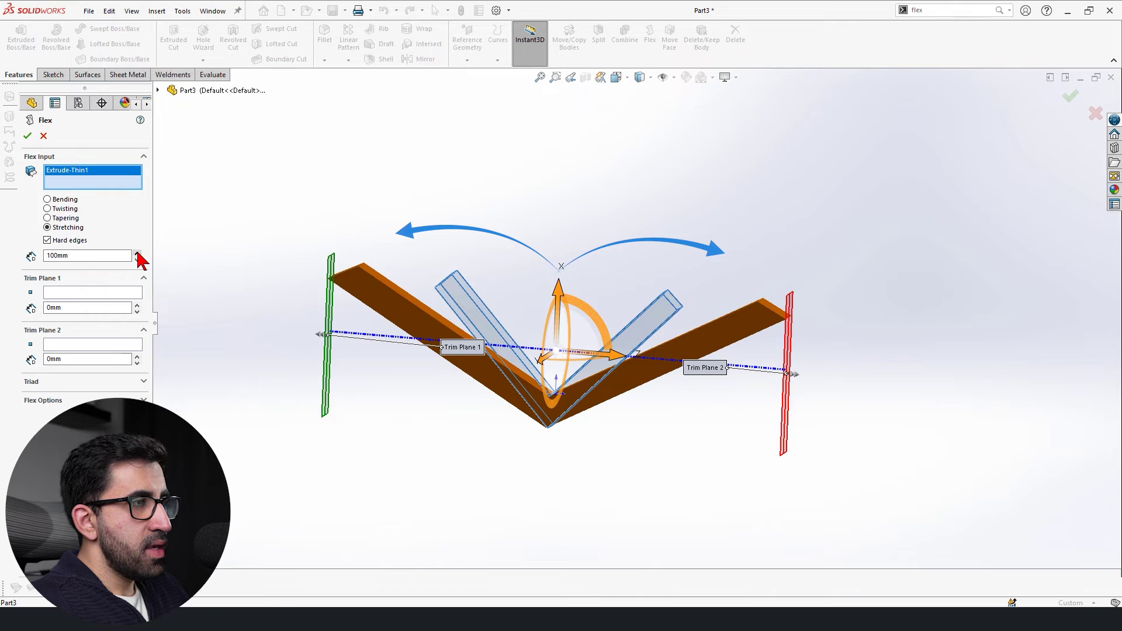
left_click_drag(138, 254, 137, 254)
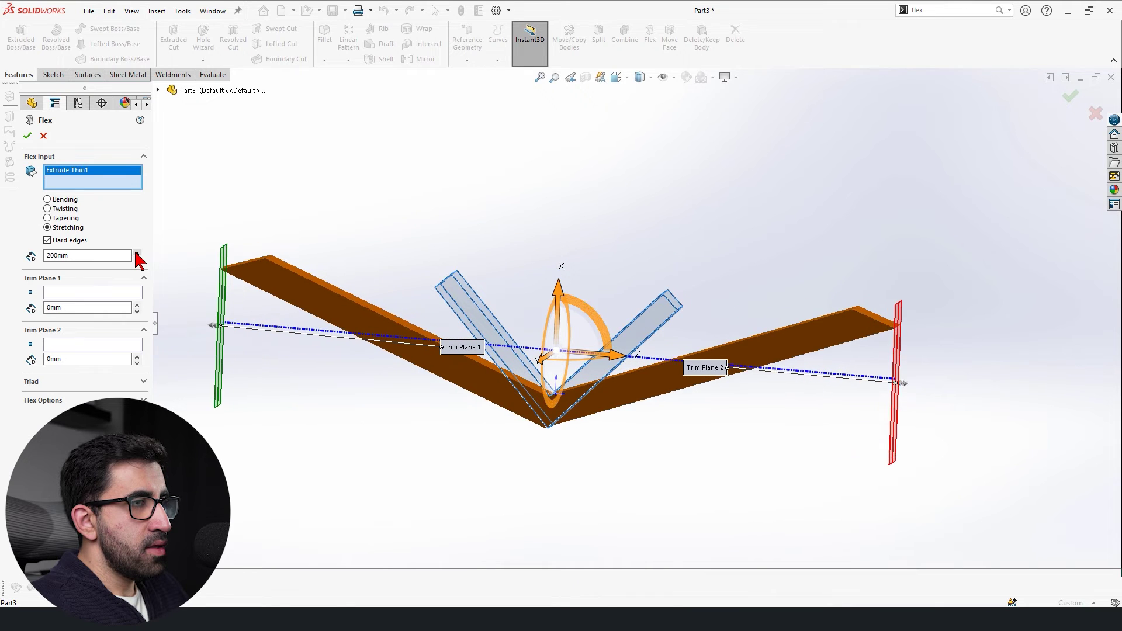
left_click(135, 253)
left_click(136, 253)
left_click(135, 253)
left_click(135, 253)
left_click(135, 253)
left_click(136, 253)
left_click(136, 254)
left_click(136, 253)
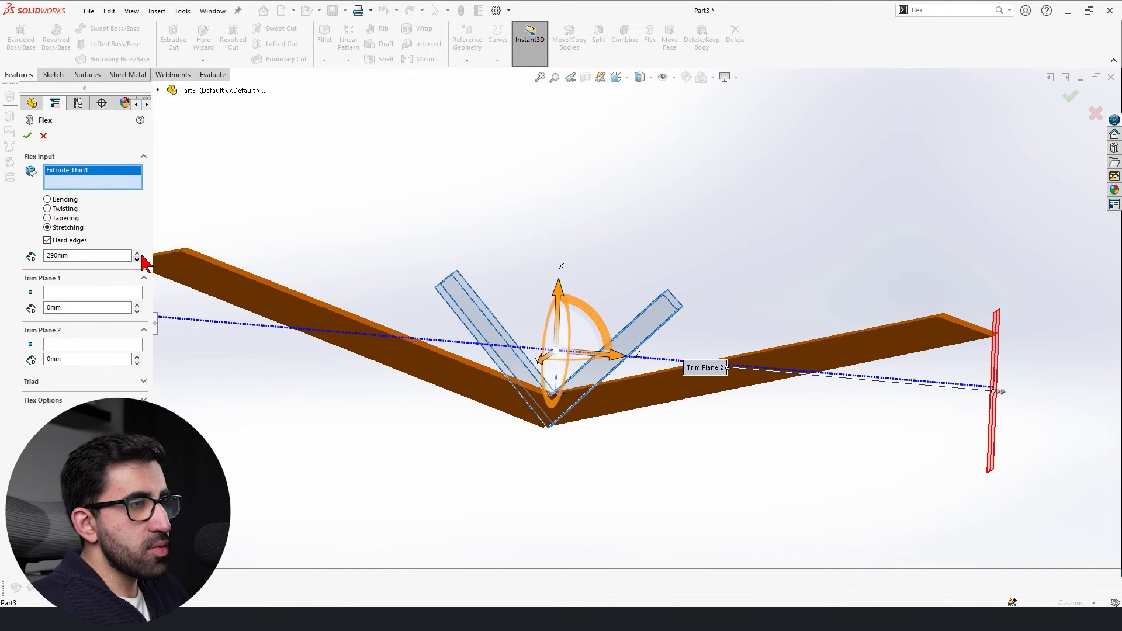
Examine the stretched V preview against the original shape from several angles.
scroll(602, 483, "up", 3)
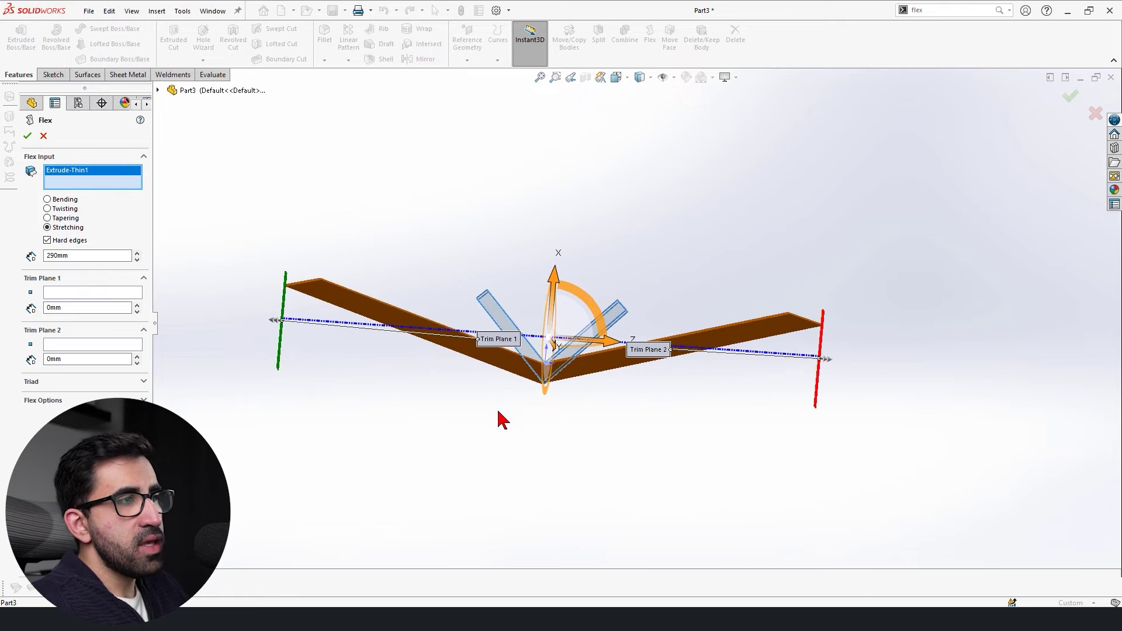
scroll(558, 417, "down", 1)
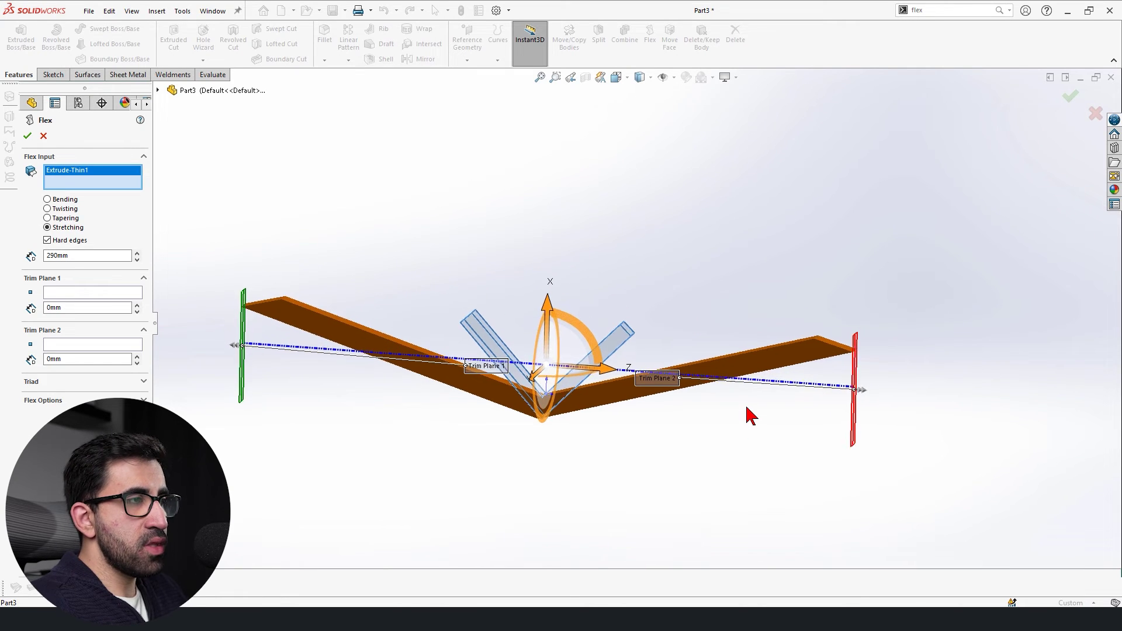
key("alt+Right")
key("alt+Right")
key("alt+Right")
key("alt+Right")
key("alt+Right")
key("alt+Right")
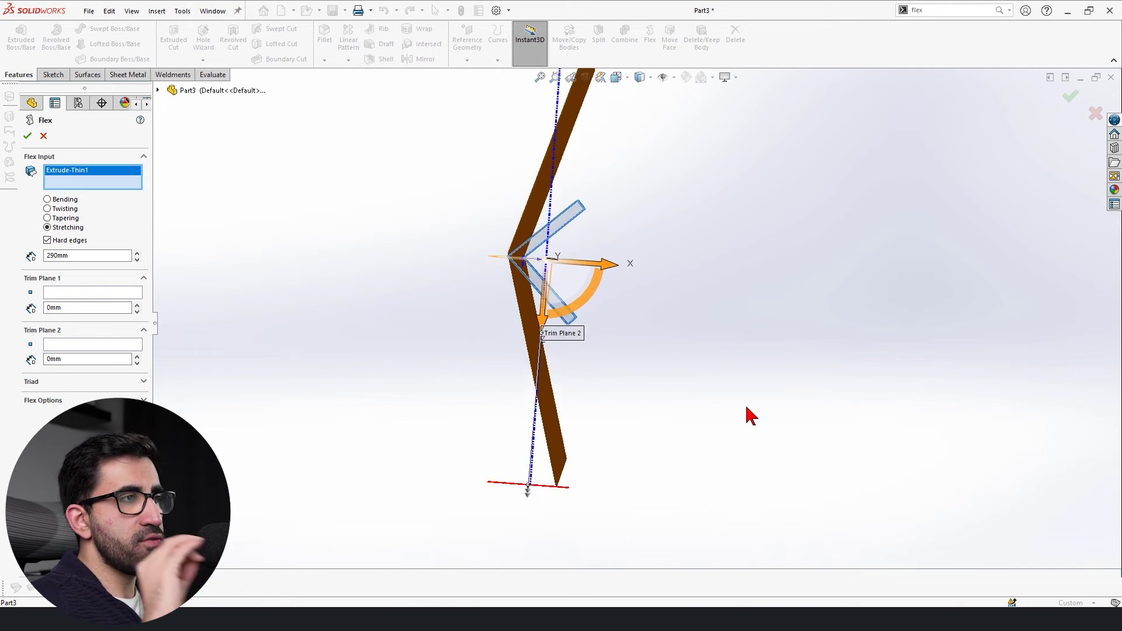
key("alt+Left")
key("alt+Left")
key("alt+Left")
key("alt+Left")
key("alt+Left")
key("alt+Left")
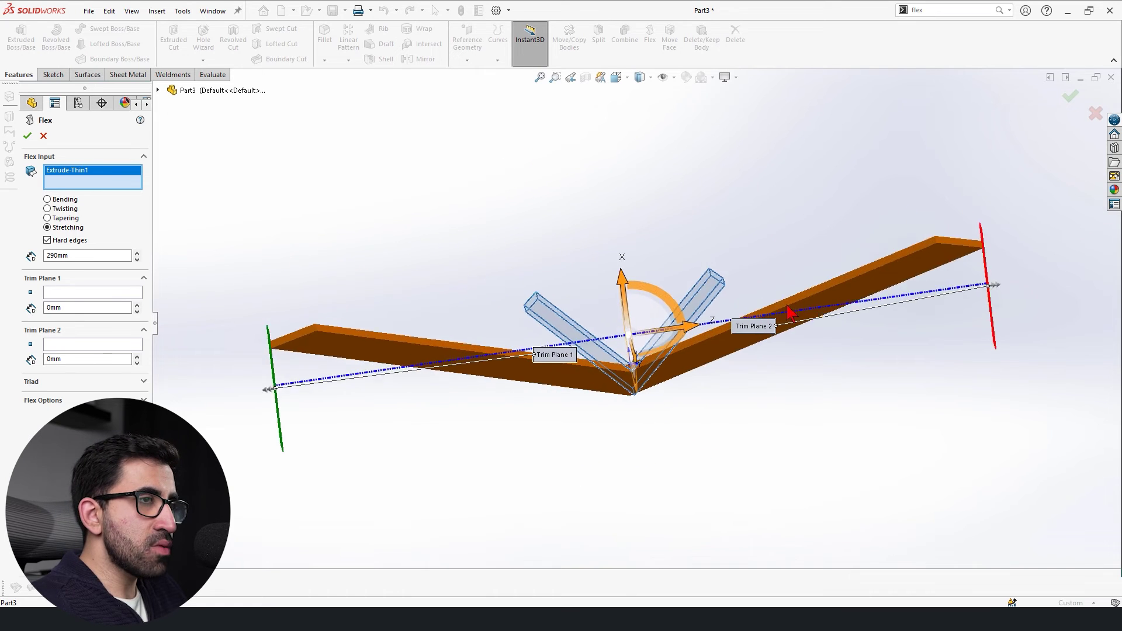
middle_click_drag(788, 305, 812, 345)
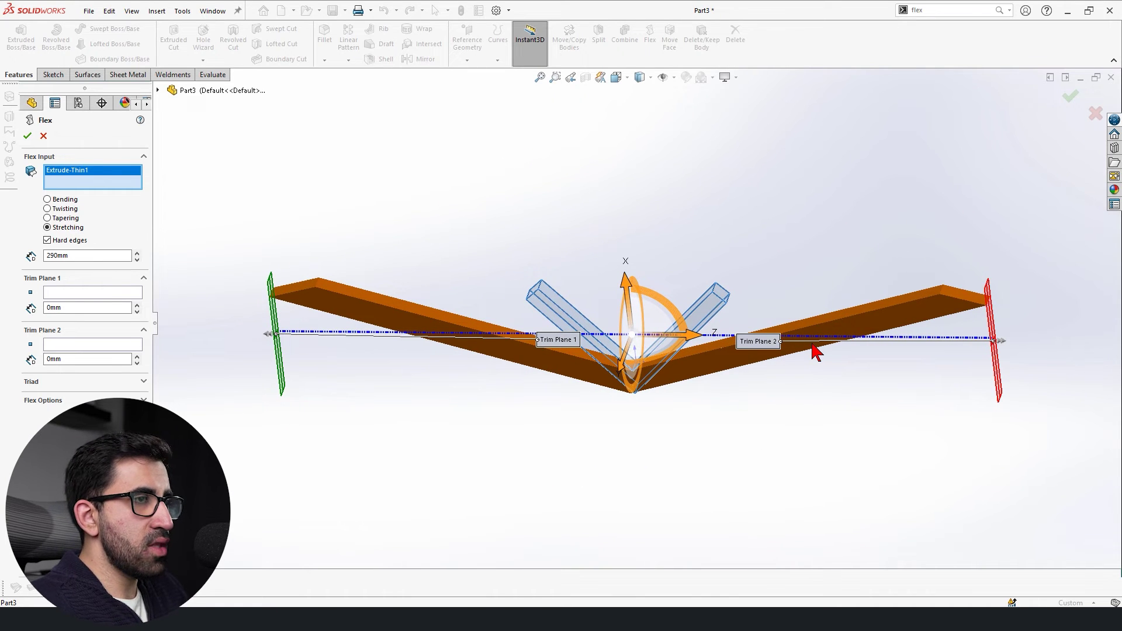
Reduce the stretch distance to -70 mm to draw the V's arms together, and inspect the compressed preview.
left_click(138, 260)
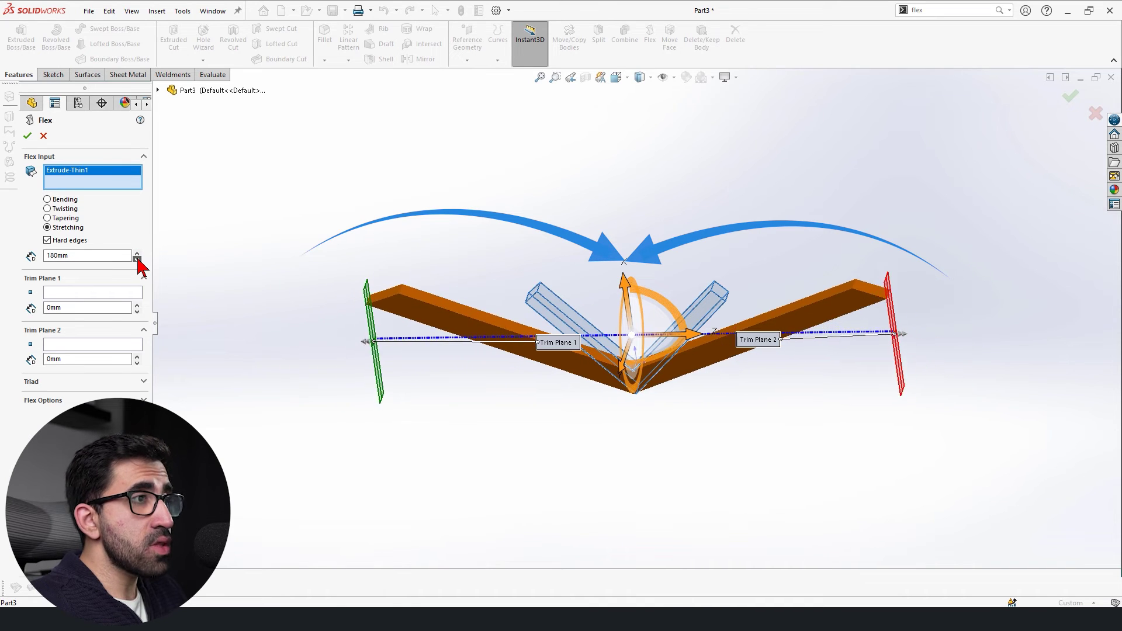
left_click(138, 260)
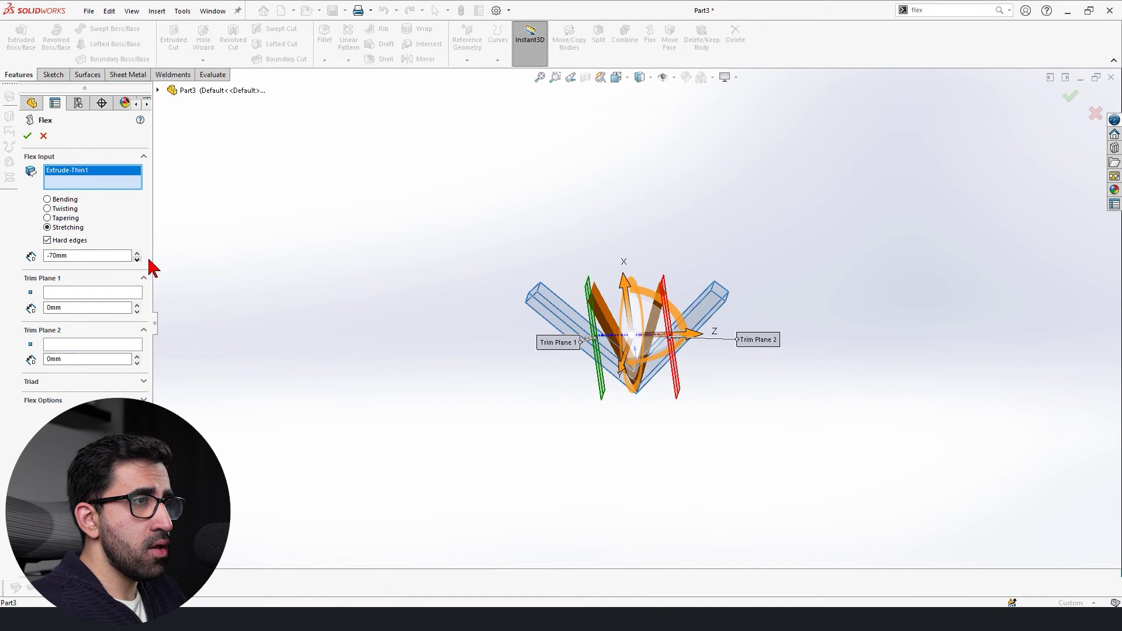
scroll(725, 379, "down", 5)
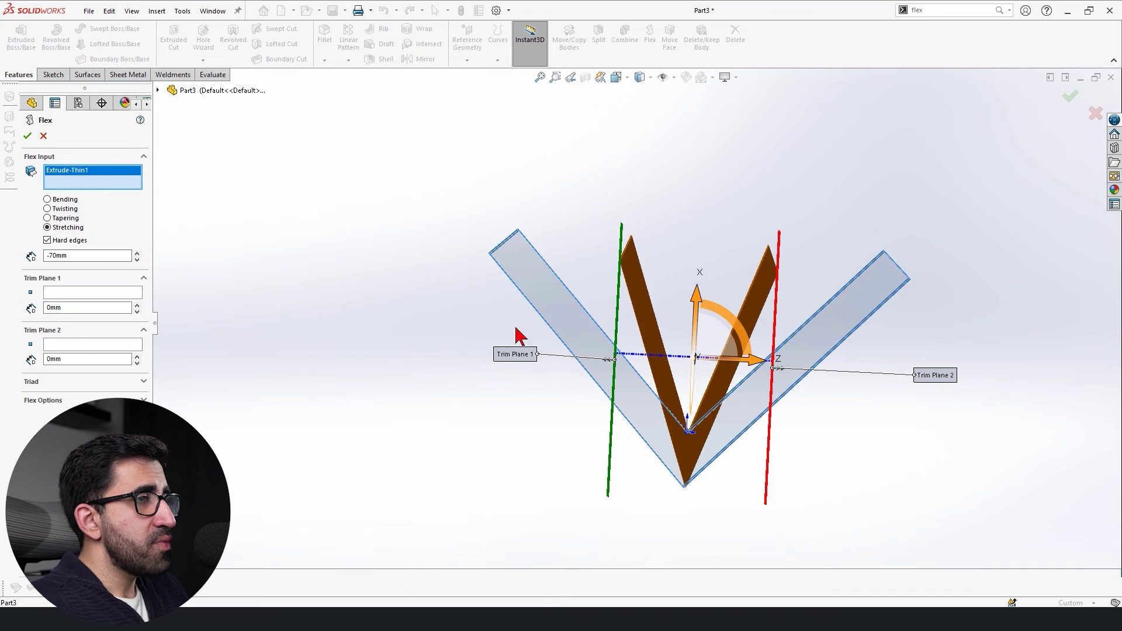
middle_click_drag(519, 333, 619, 456)
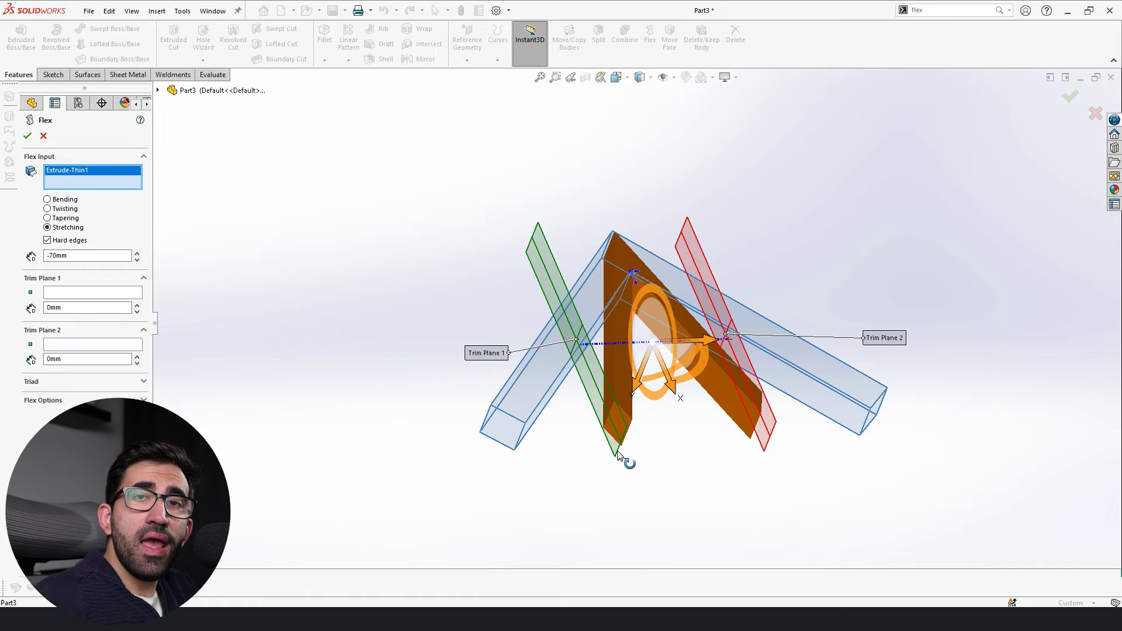